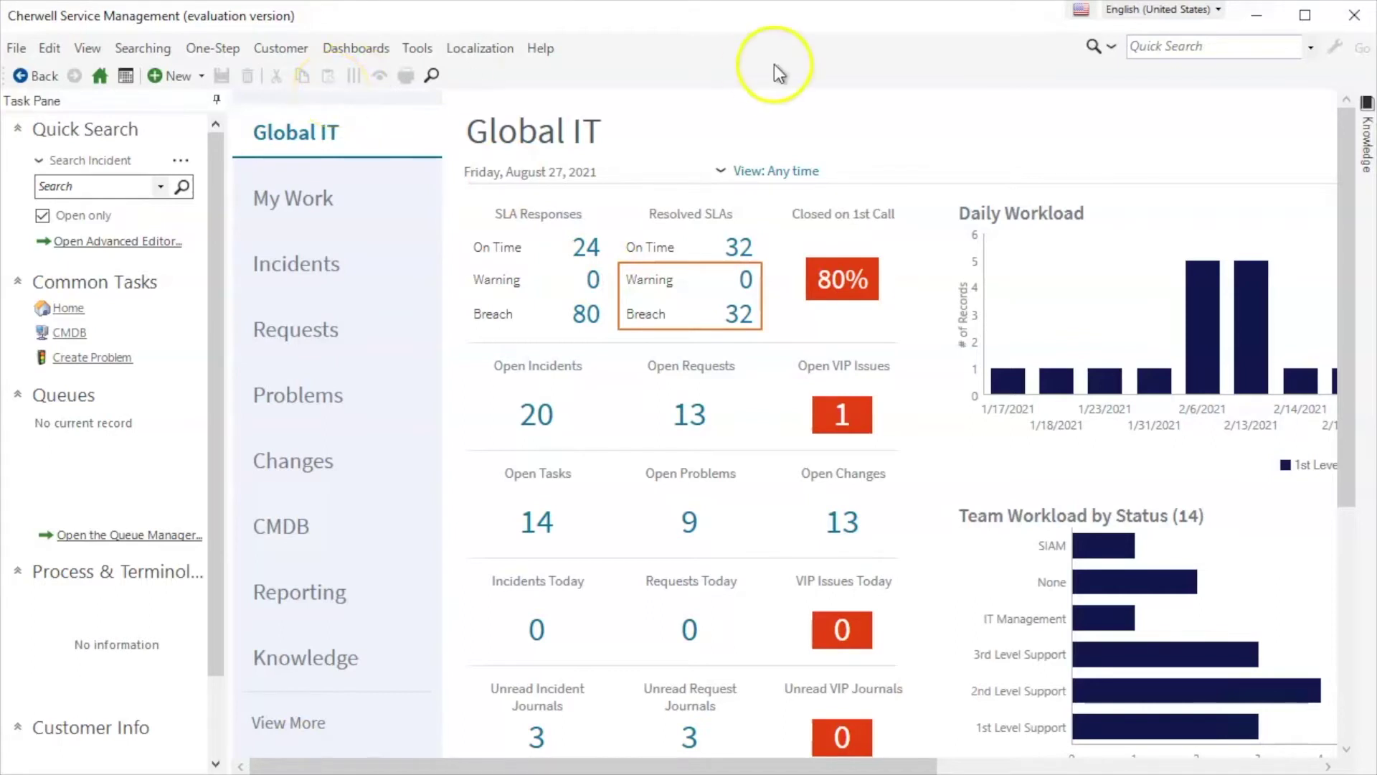
Open Table Management from Tools and switch the lookup table type to Product Catalog
{"action": "left_click", "coordinate": [417, 48]}
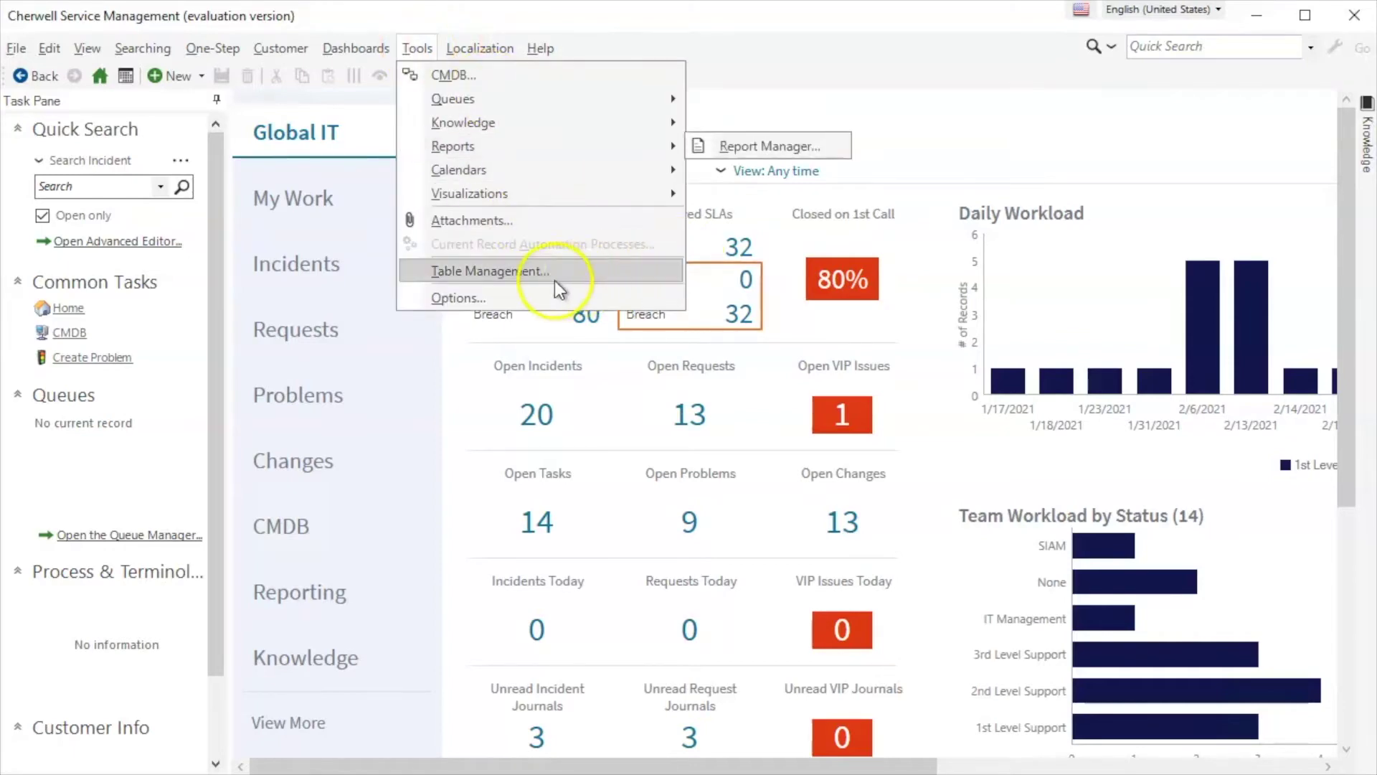
{"action": "left_click", "coordinate": [500, 274]}
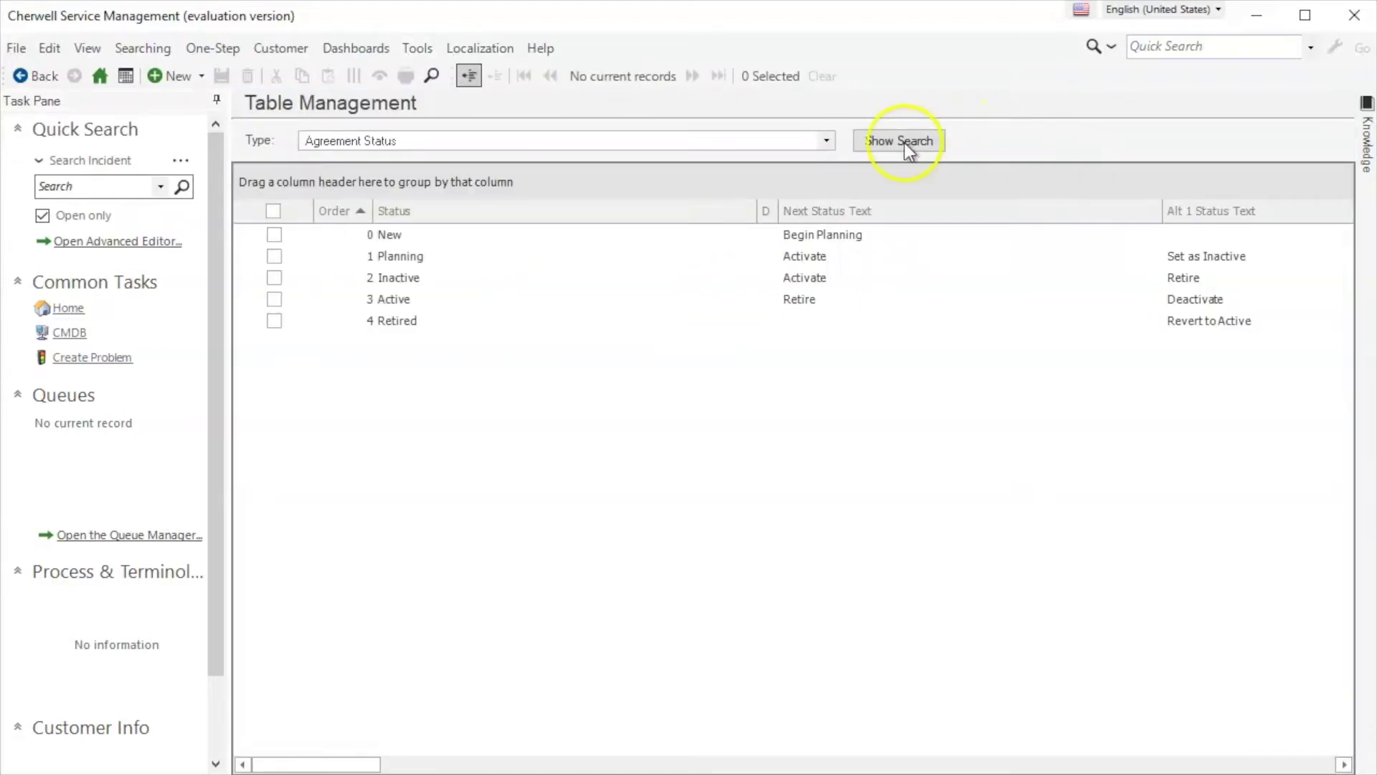
{"action": "left_click", "coordinate": [828, 139]}
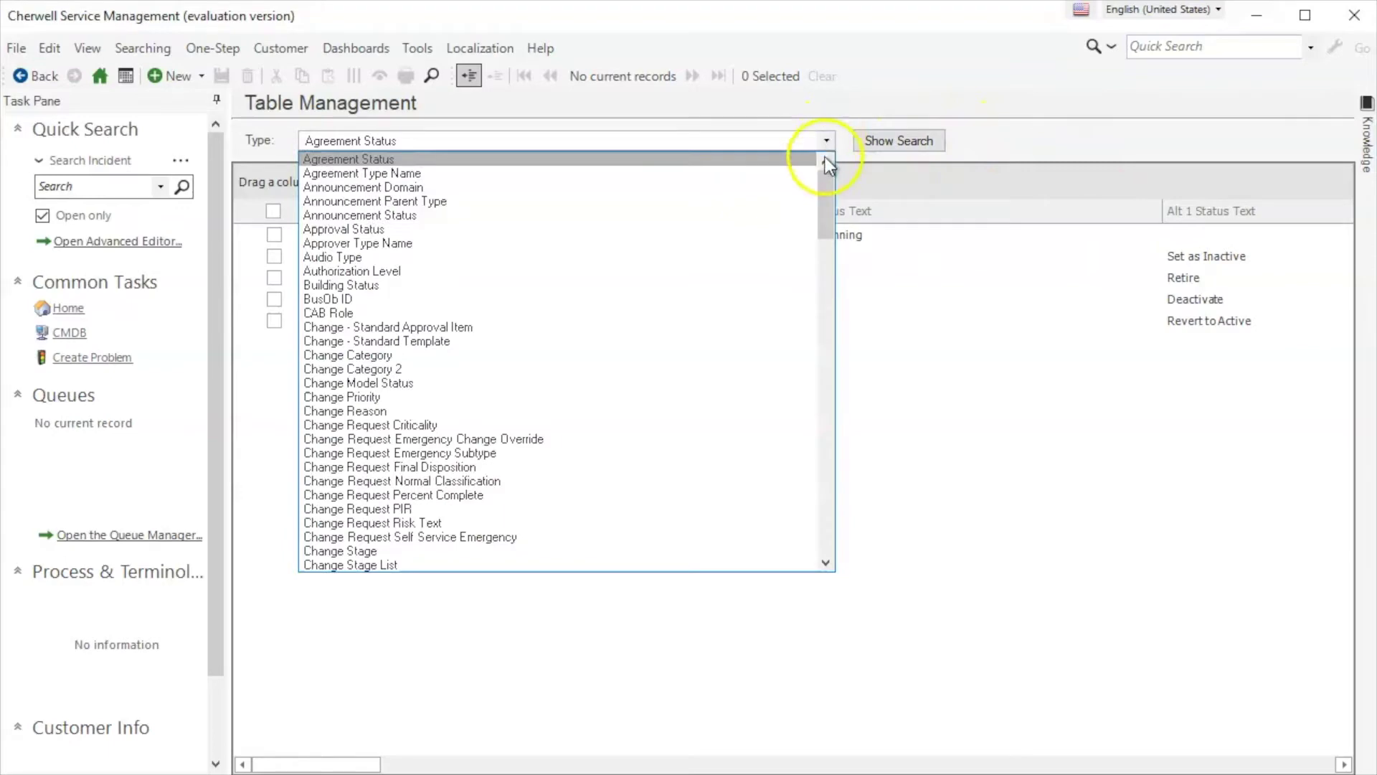
{"action": "left_click_drag", "start_coordinate": [825, 223], "coordinate": [843, 380]}
{"action": "left_click", "coordinate": [348, 397]}
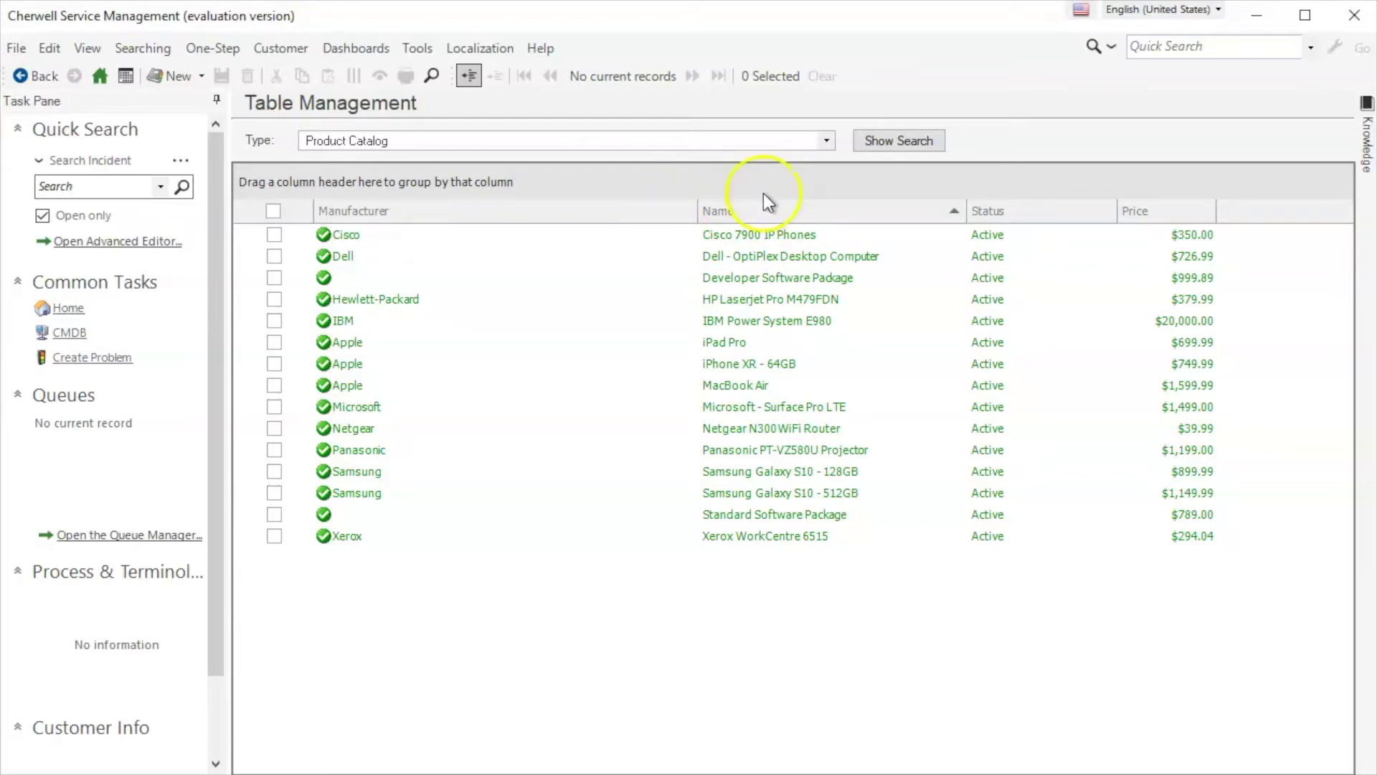
Review the Dell - OptiPlex Desktop Computer ($726.99) record's fields in form view, then return to the list
{"action": "left_click", "coordinate": [764, 249]}
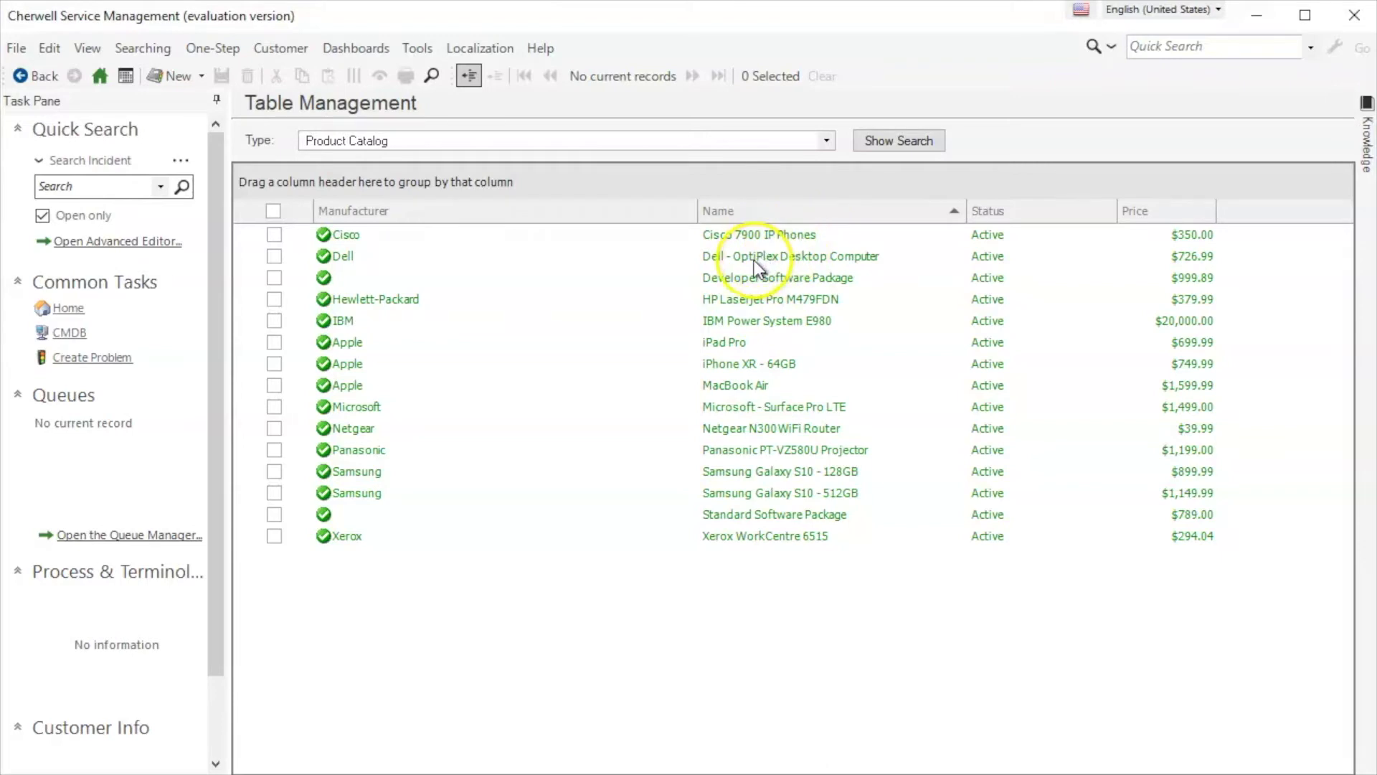
{"action": "left_click", "coordinate": [761, 256]}
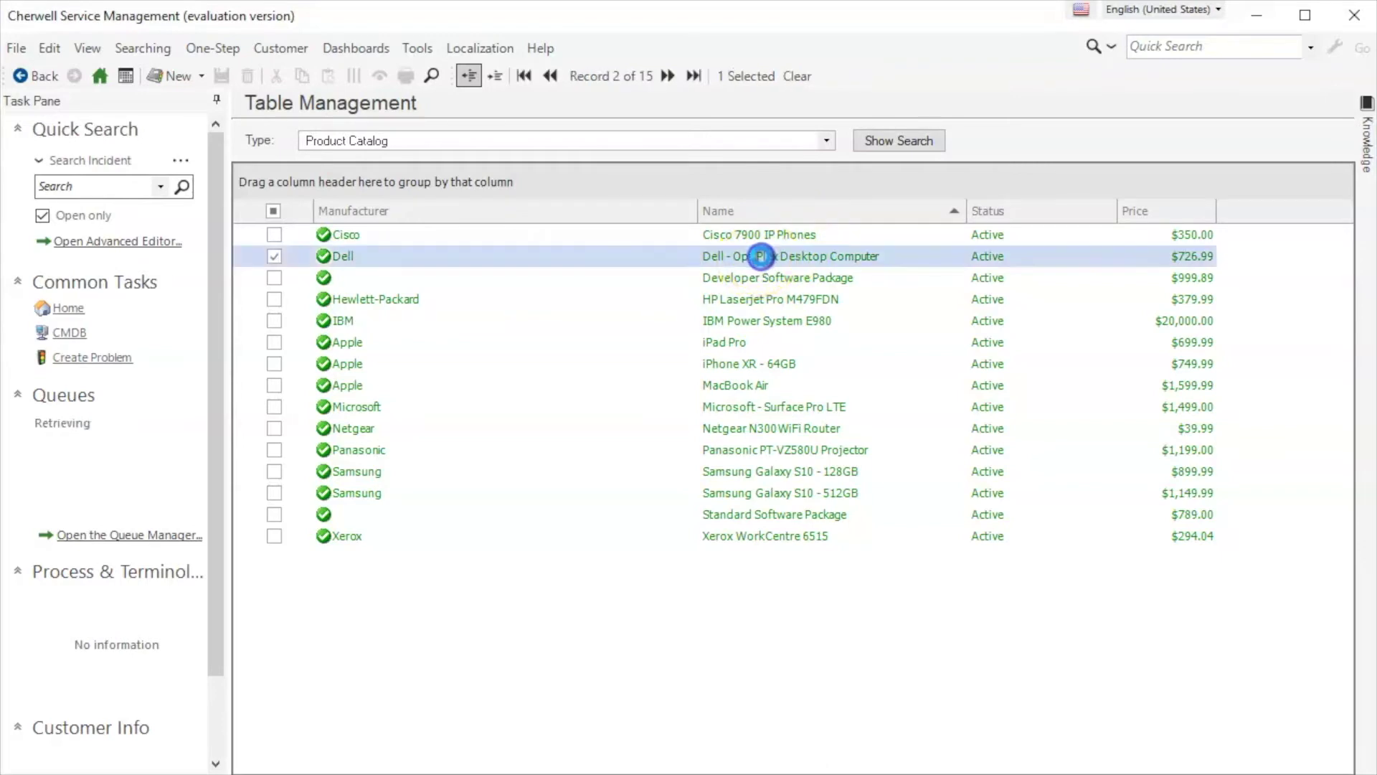
{"action": "left_click", "coordinate": [882, 301]}
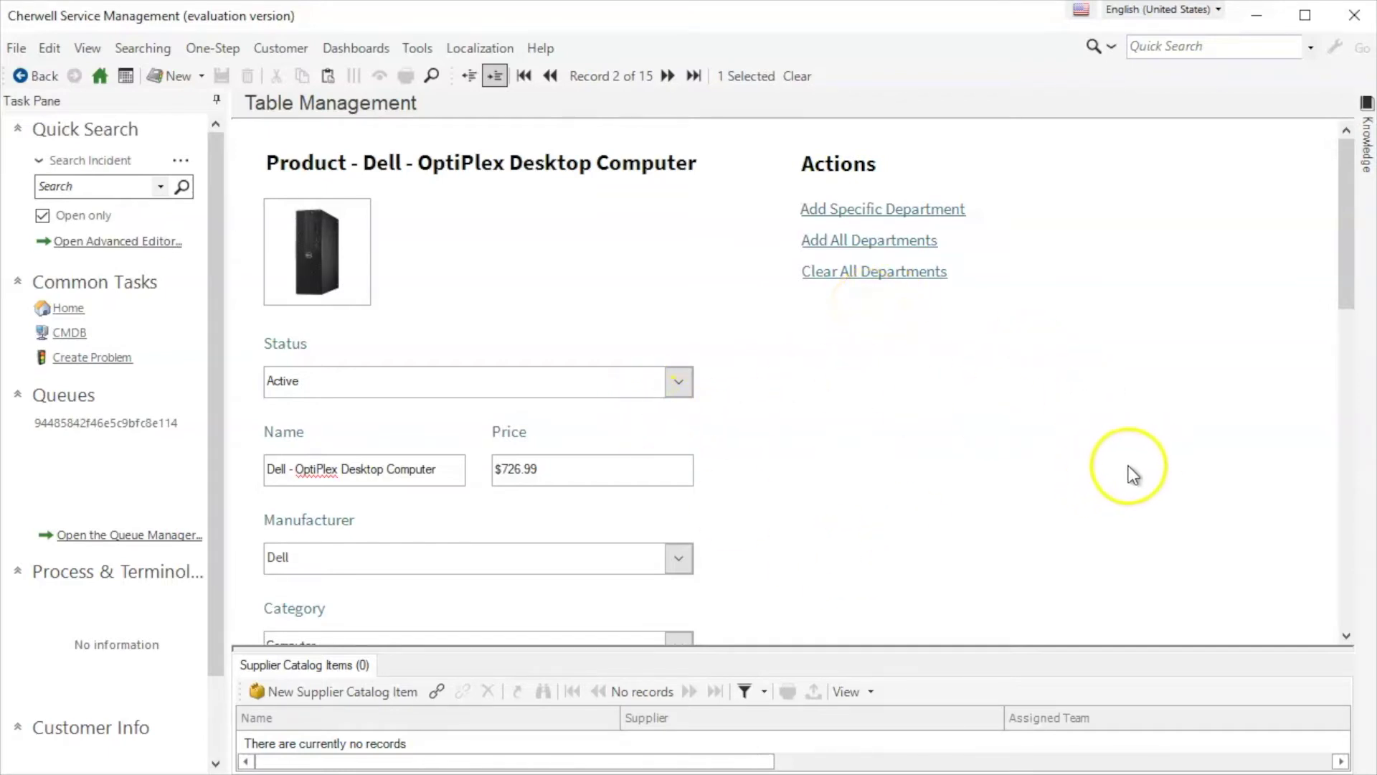
{"action": "scroll", "coordinate": [852, 482], "scroll_direction": "down", "scroll_amount": 5}
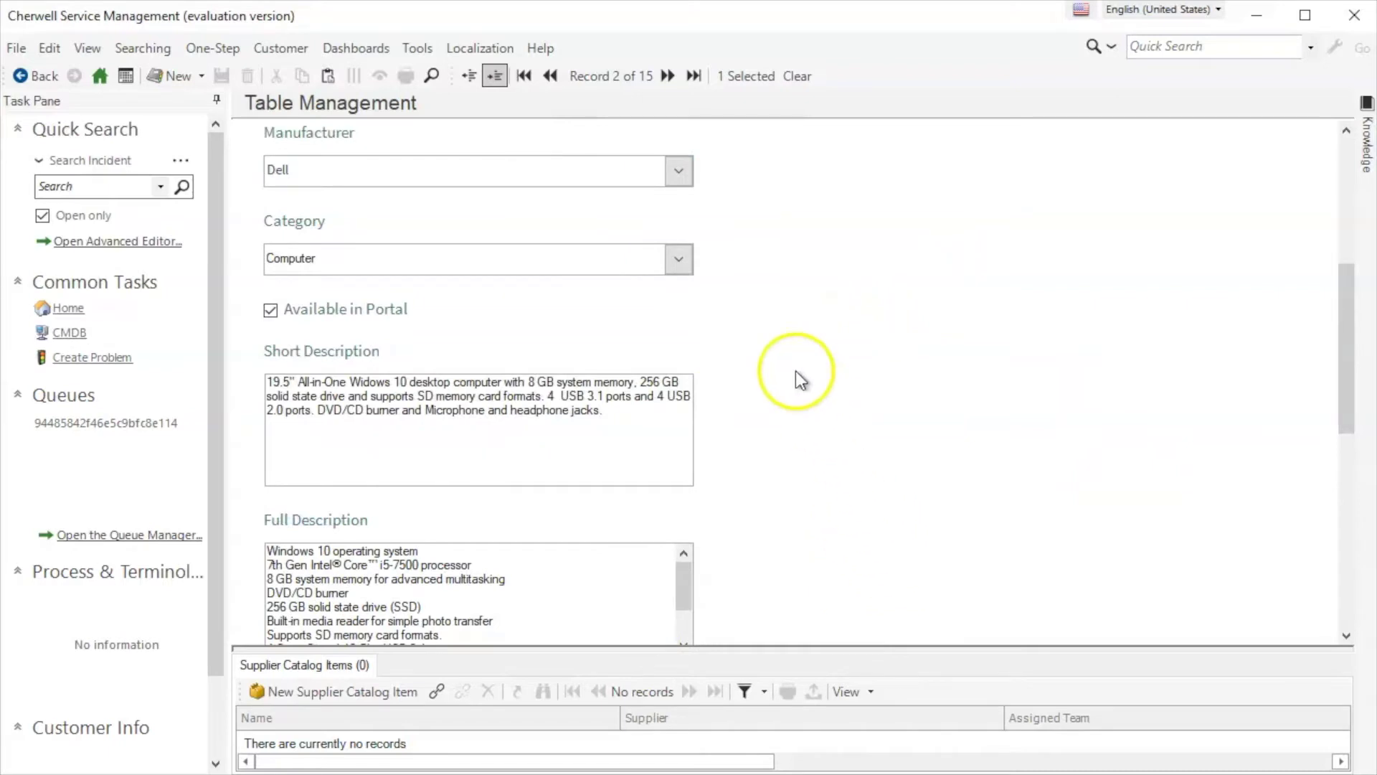
{"action": "scroll", "coordinate": [822, 396], "scroll_direction": "down", "scroll_amount": 8}
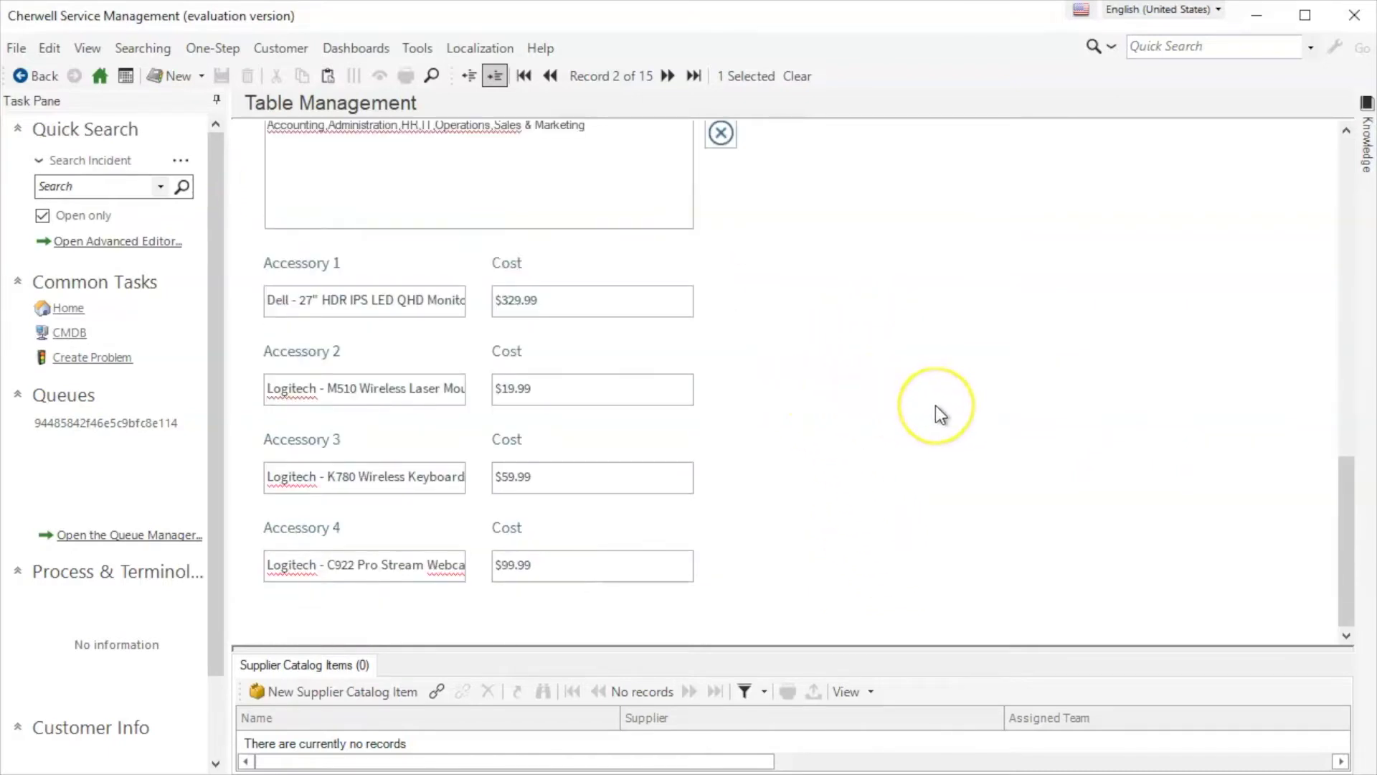
{"action": "scroll", "coordinate": [935, 406], "scroll_direction": "up", "scroll_amount": 3}
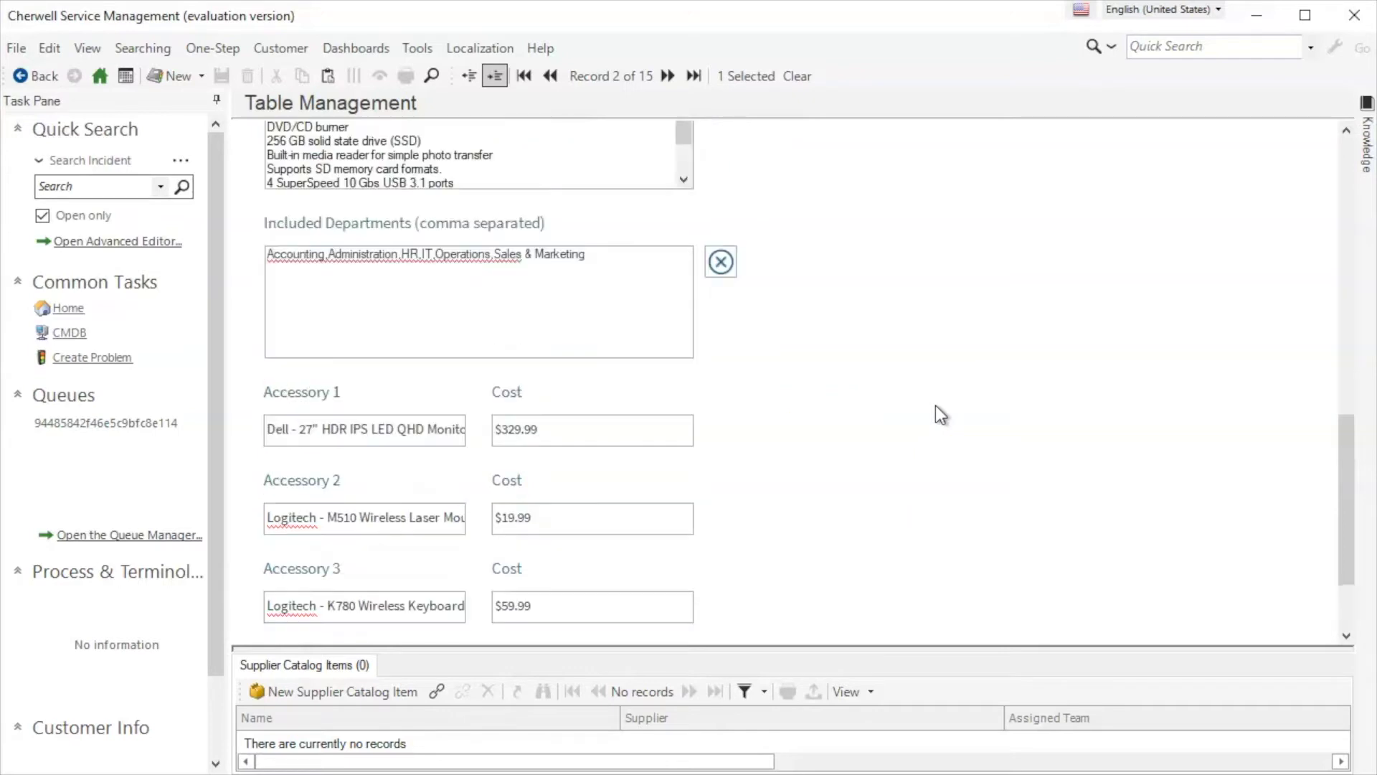
{"action": "scroll", "coordinate": [929, 373], "scroll_direction": "up", "scroll_amount": 5}
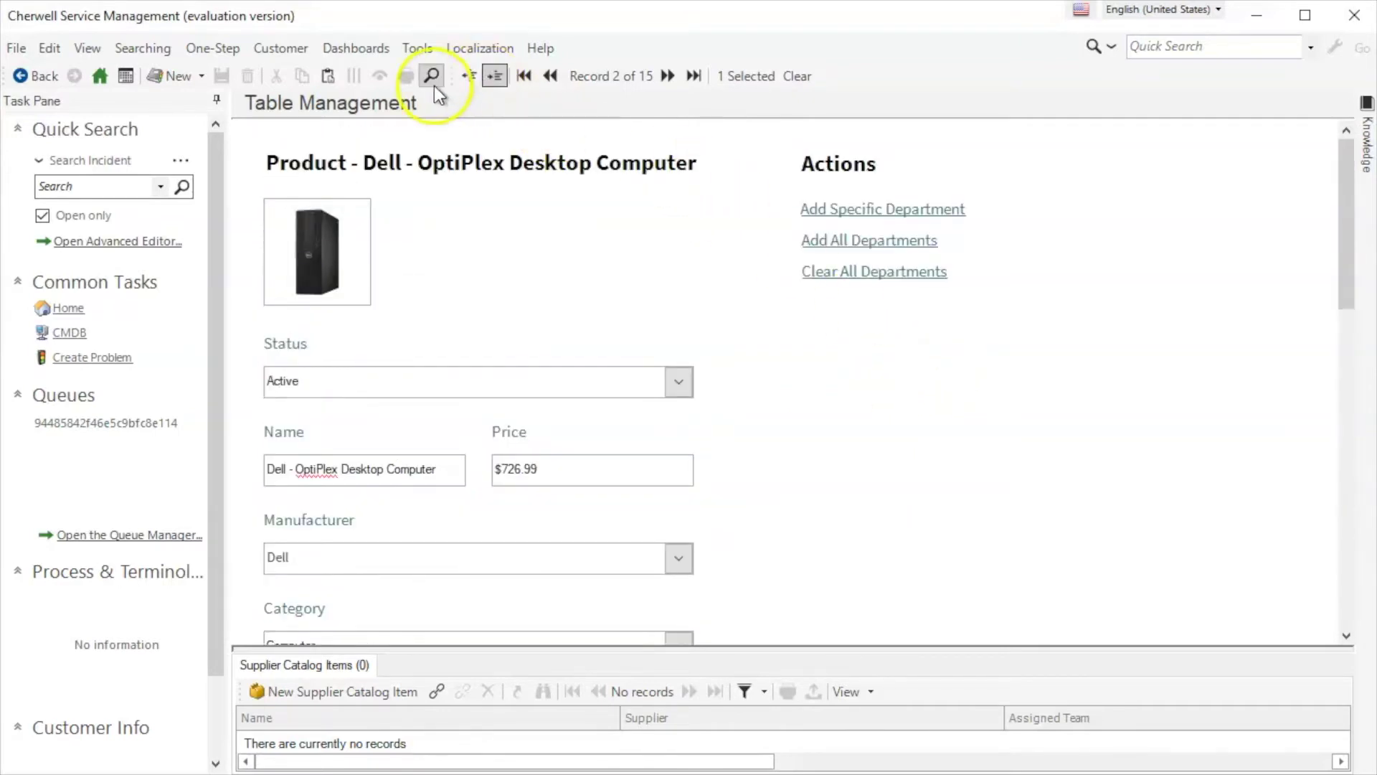
{"action": "left_click", "coordinate": [467, 82]}
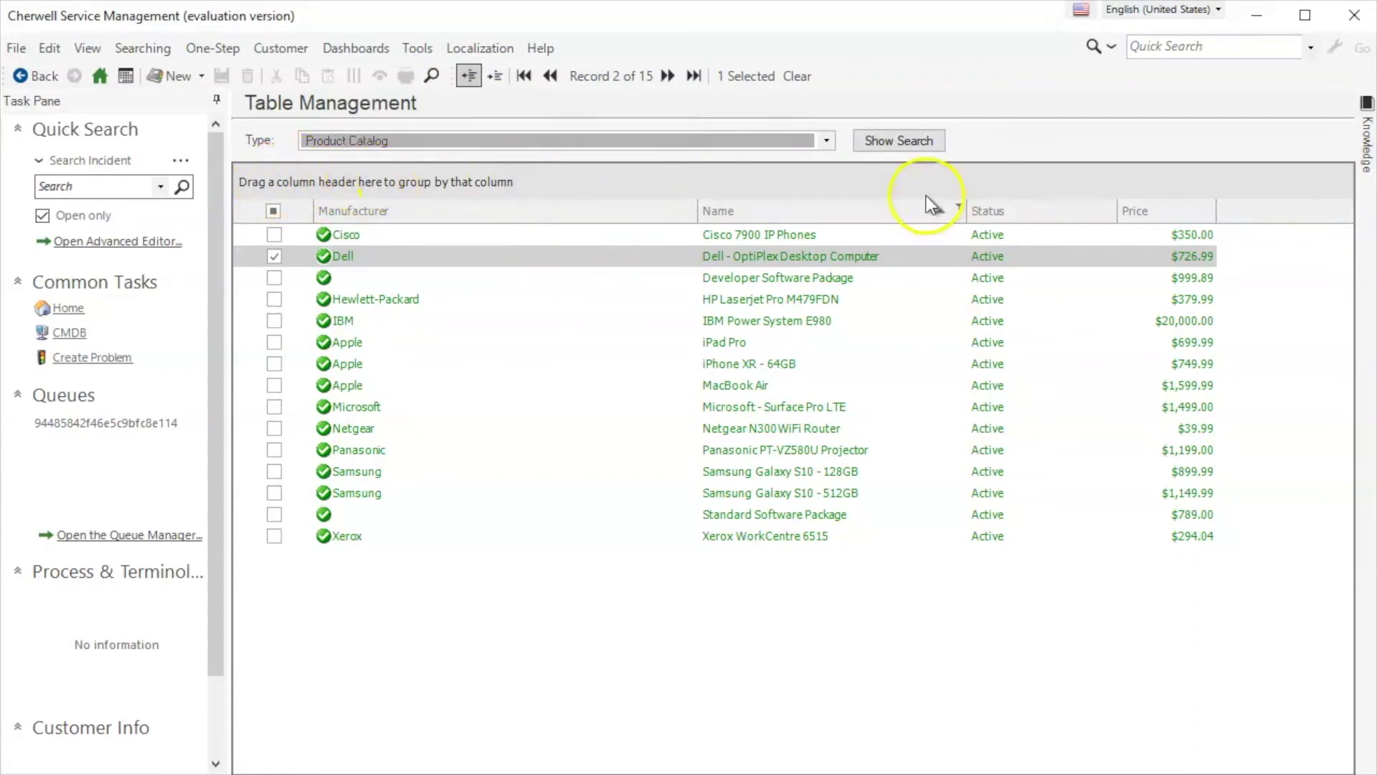
Group the catalog by Manufacturer and briefly expand the Apple and Samsung groups
{"action": "mouse_move", "coordinate": [410, 212]}
{"action": "left_mouse_down"}
{"action": "mouse_move", "coordinate": [410, 186]}
{"action": "mouse_move", "coordinate": [423, 212]}
{"action": "mouse_move", "coordinate": [419, 190]}
{"action": "mouse_move", "coordinate": [382, 180]}
{"action": "left_mouse_up"}
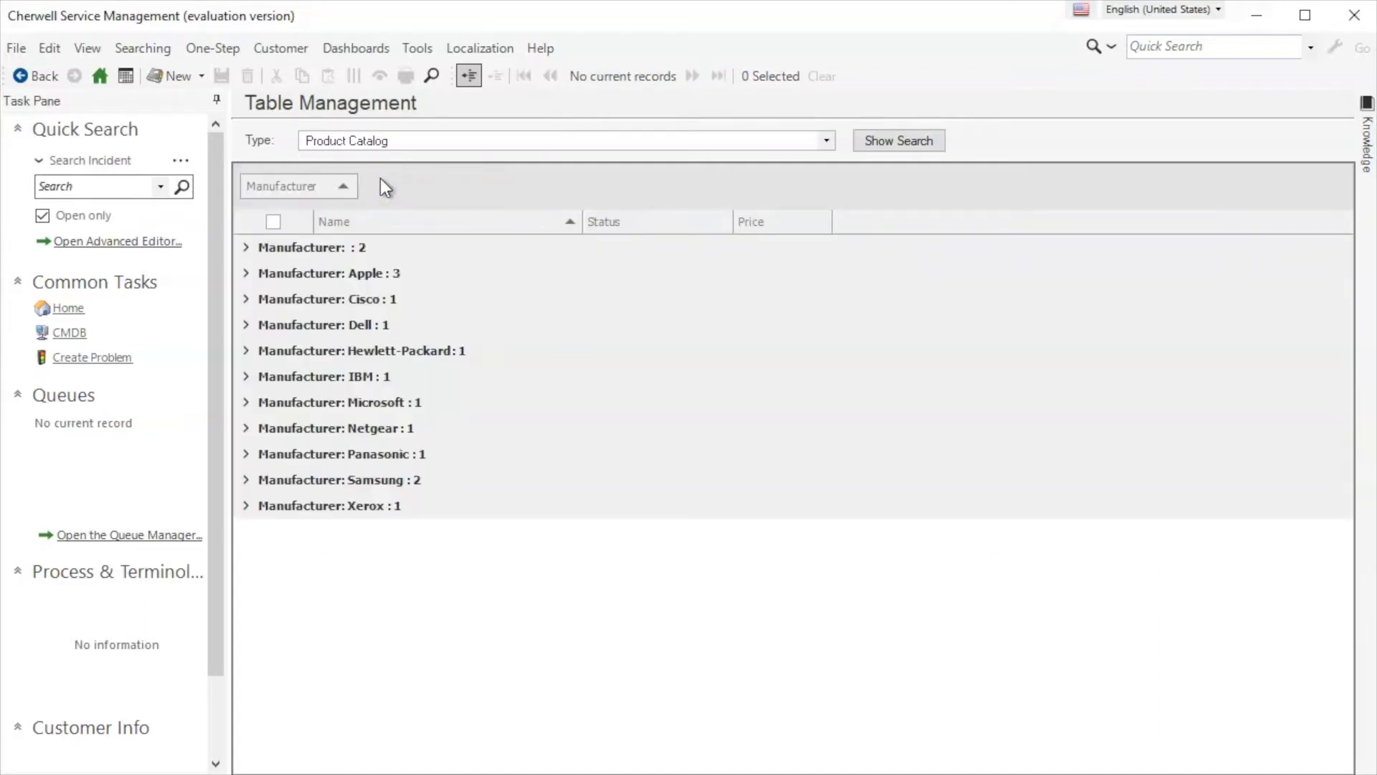
{"action": "left_click_drag", "start_coordinate": [406, 225], "coordinate": [406, 225]}
{"action": "left_click", "coordinate": [246, 273]}
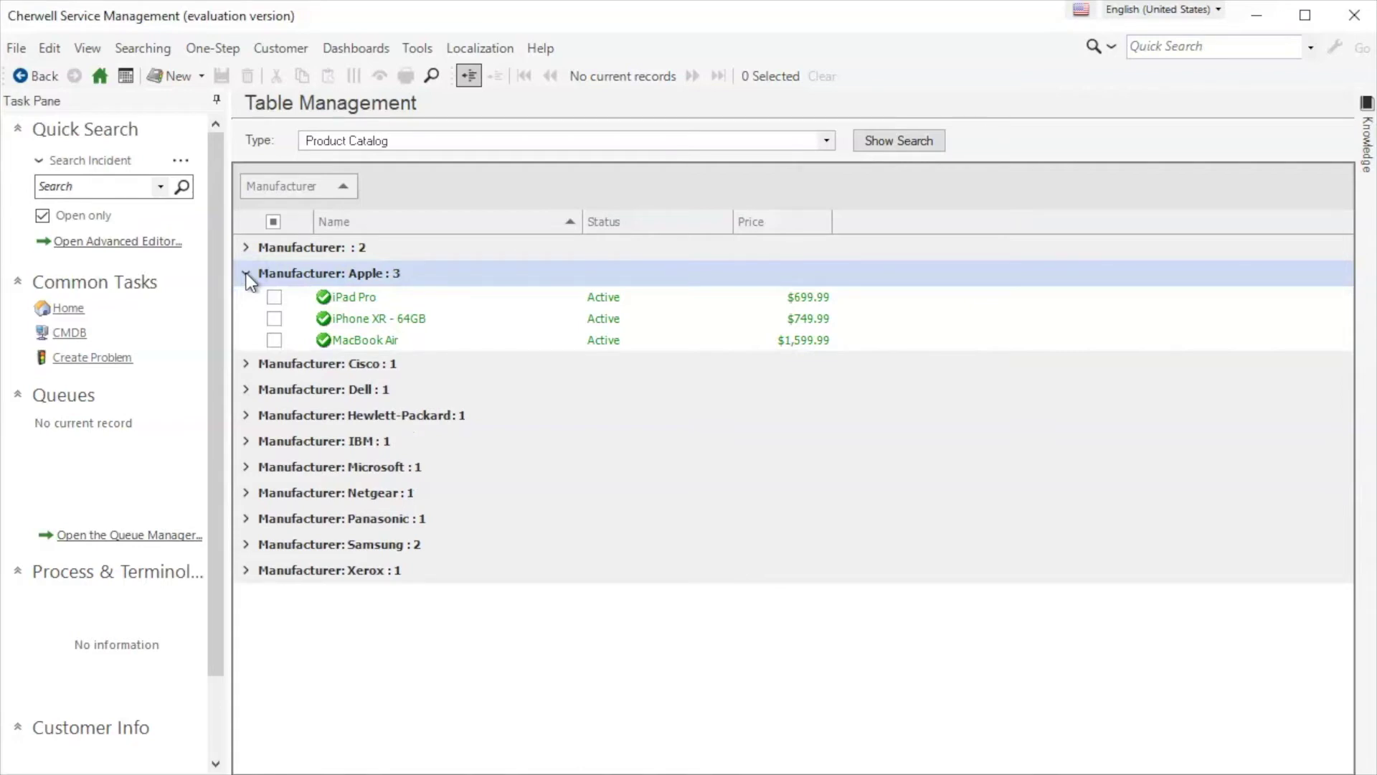
{"action": "left_click", "coordinate": [246, 273]}
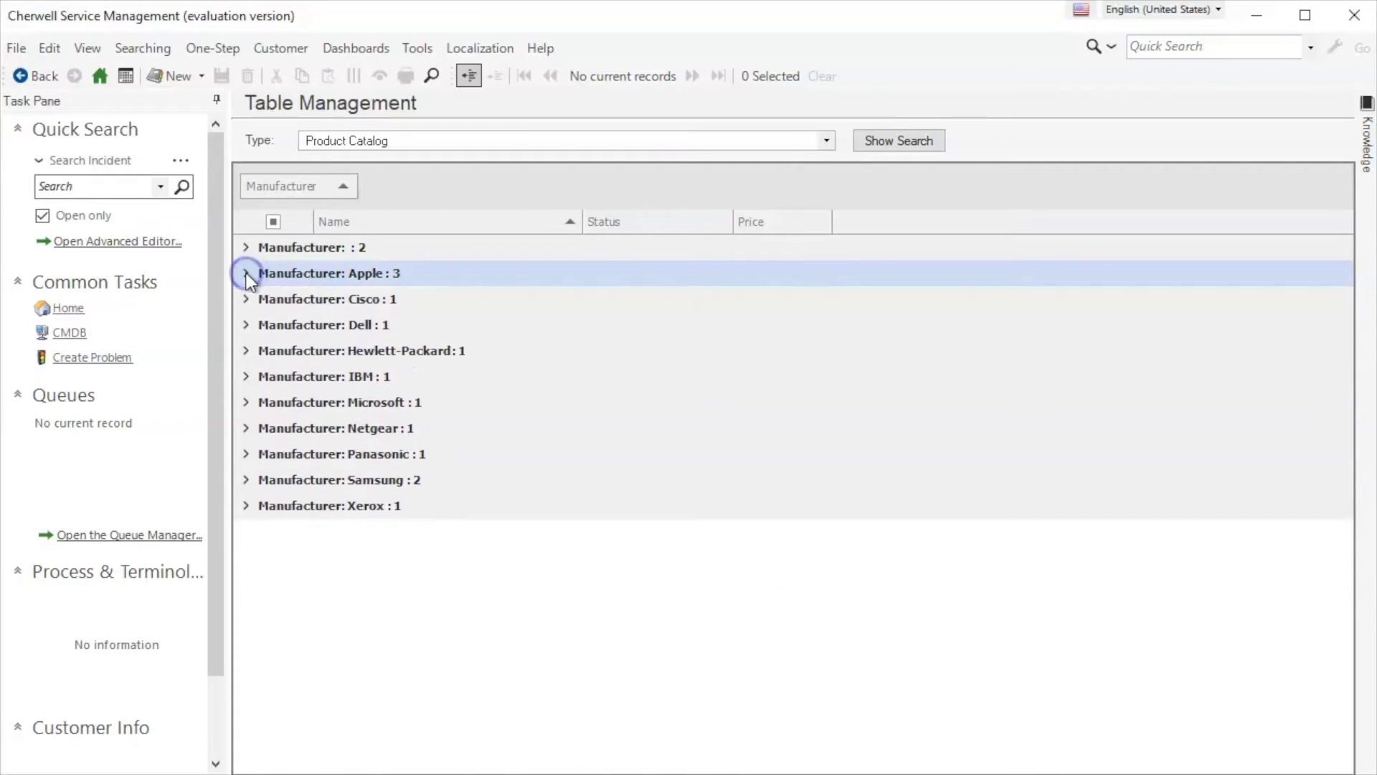
{"action": "left_click", "coordinate": [244, 480]}
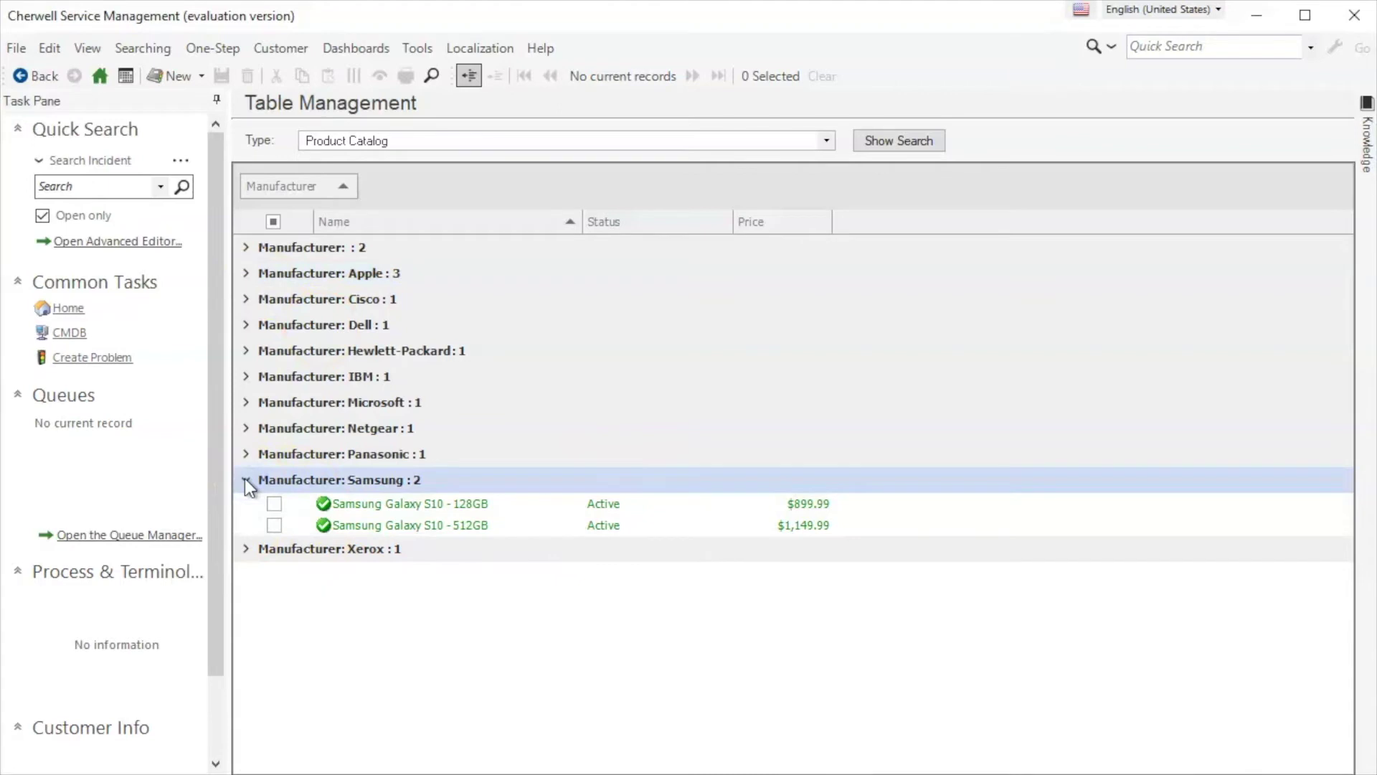
{"action": "left_click", "coordinate": [245, 480]}
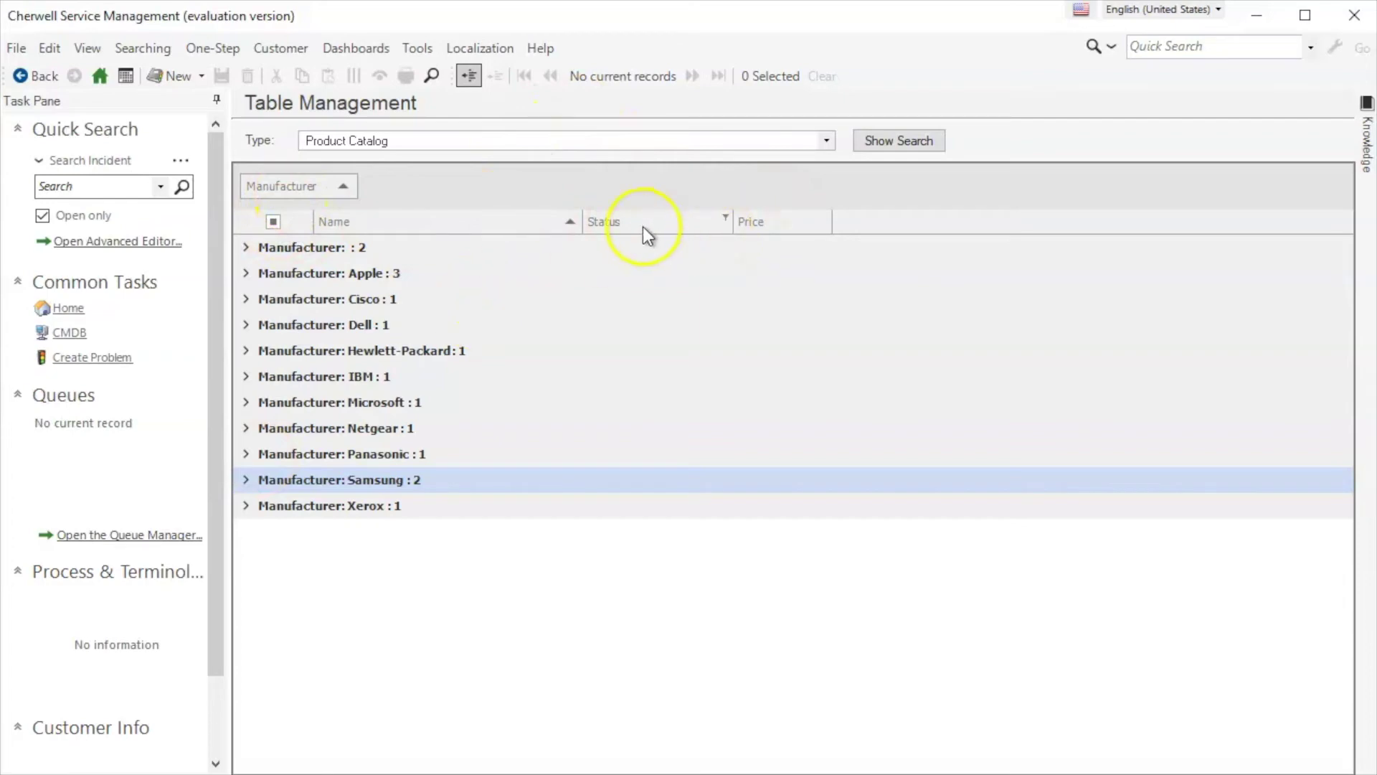
Add a Status grouping, then restore Status and Manufacturer as ordinary columns with no grouping
{"action": "left_click_drag", "start_coordinate": [622, 226], "coordinate": [535, 192]}
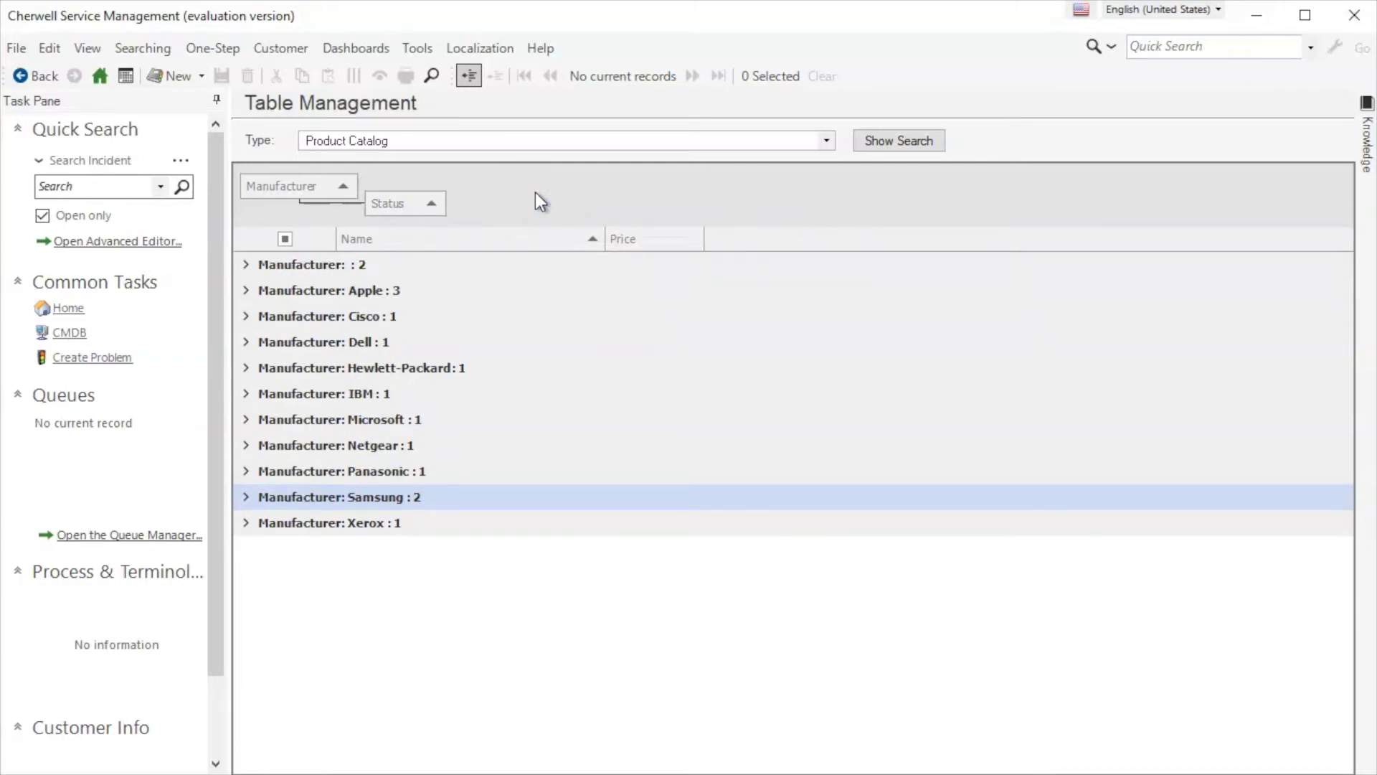
{"action": "left_click", "coordinate": [399, 205]}
{"action": "left_click_drag", "start_coordinate": [399, 205], "coordinate": [712, 239]}
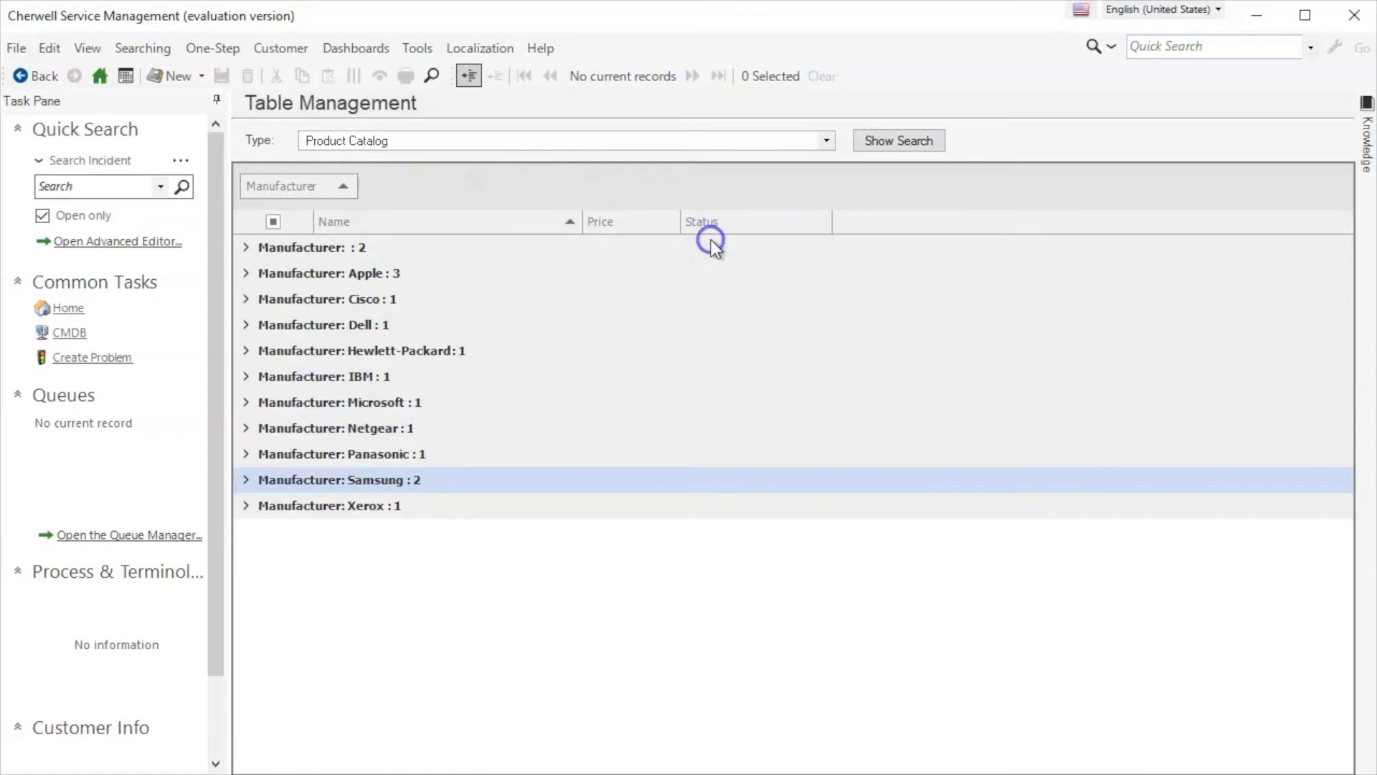
{"action": "left_click", "coordinate": [307, 191]}
{"action": "left_click_drag", "start_coordinate": [307, 190], "coordinate": [324, 222]}
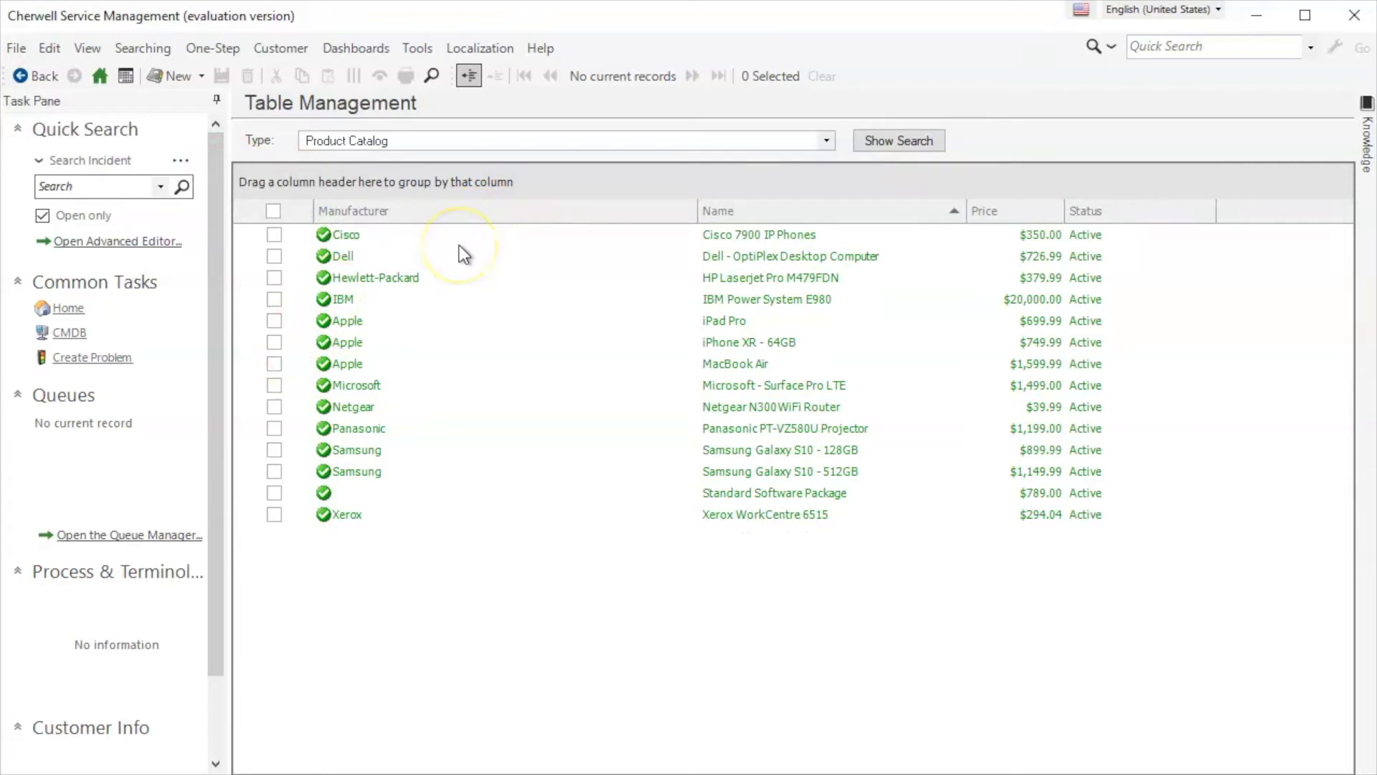
{"action": "left_click", "coordinate": [174, 76]}
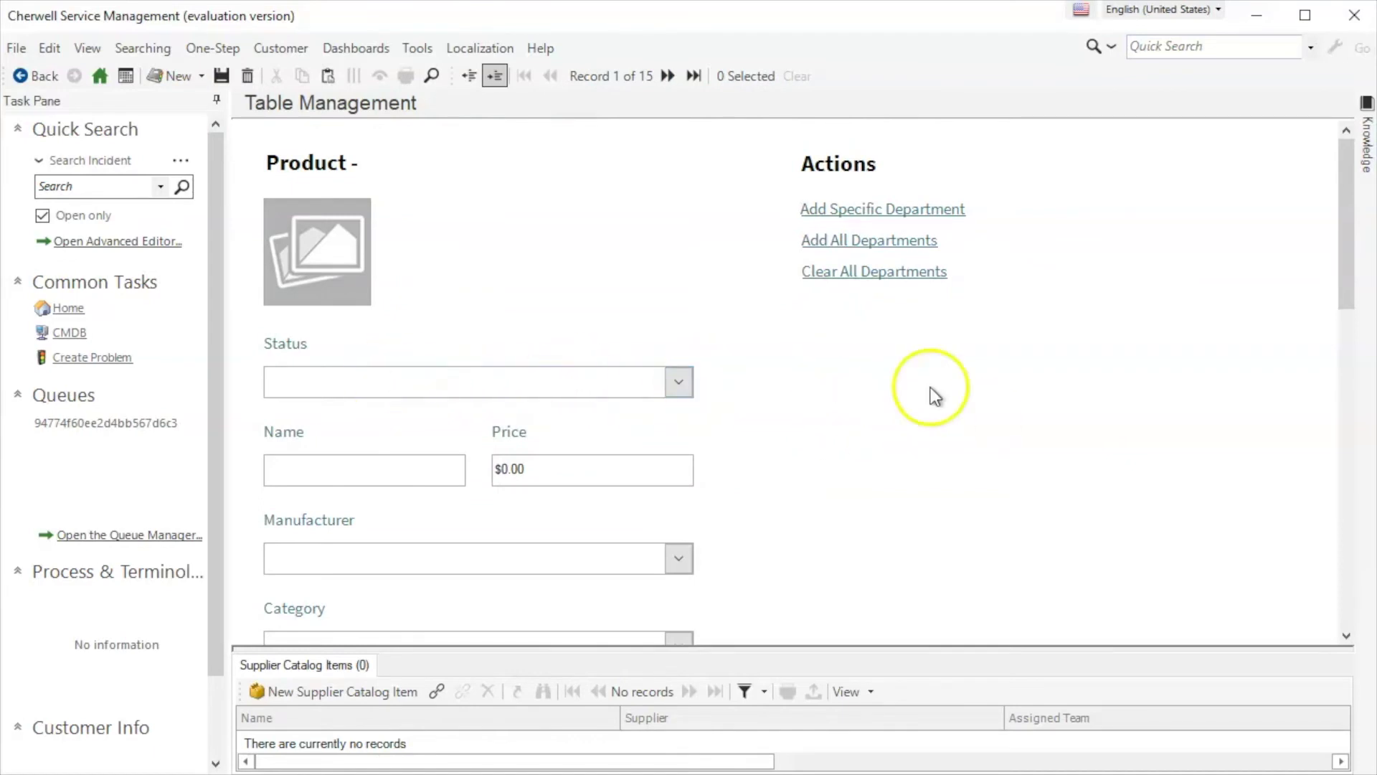
{"action": "scroll", "coordinate": [799, 496], "scroll_direction": "down", "scroll_amount": 6}
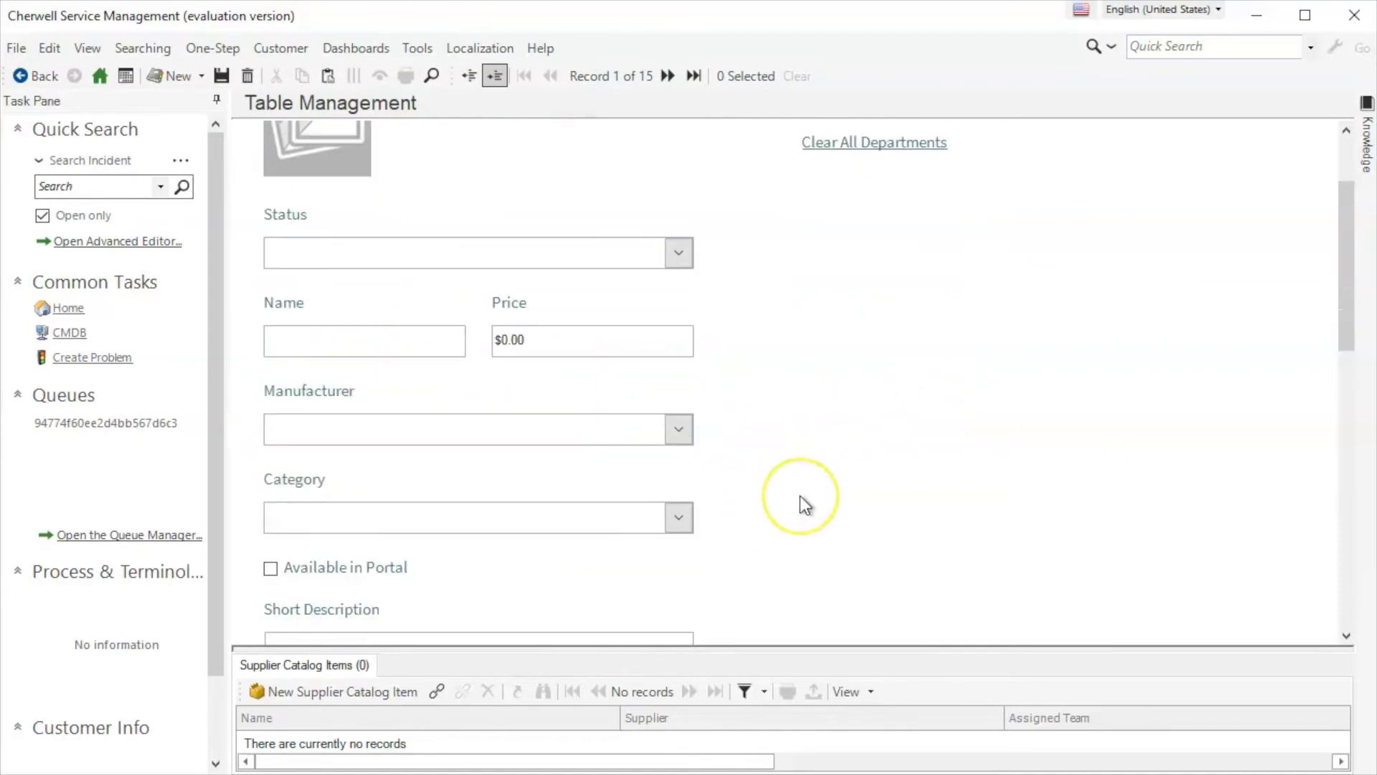
{"action": "scroll", "coordinate": [800, 498], "scroll_direction": "down", "scroll_amount": 3}
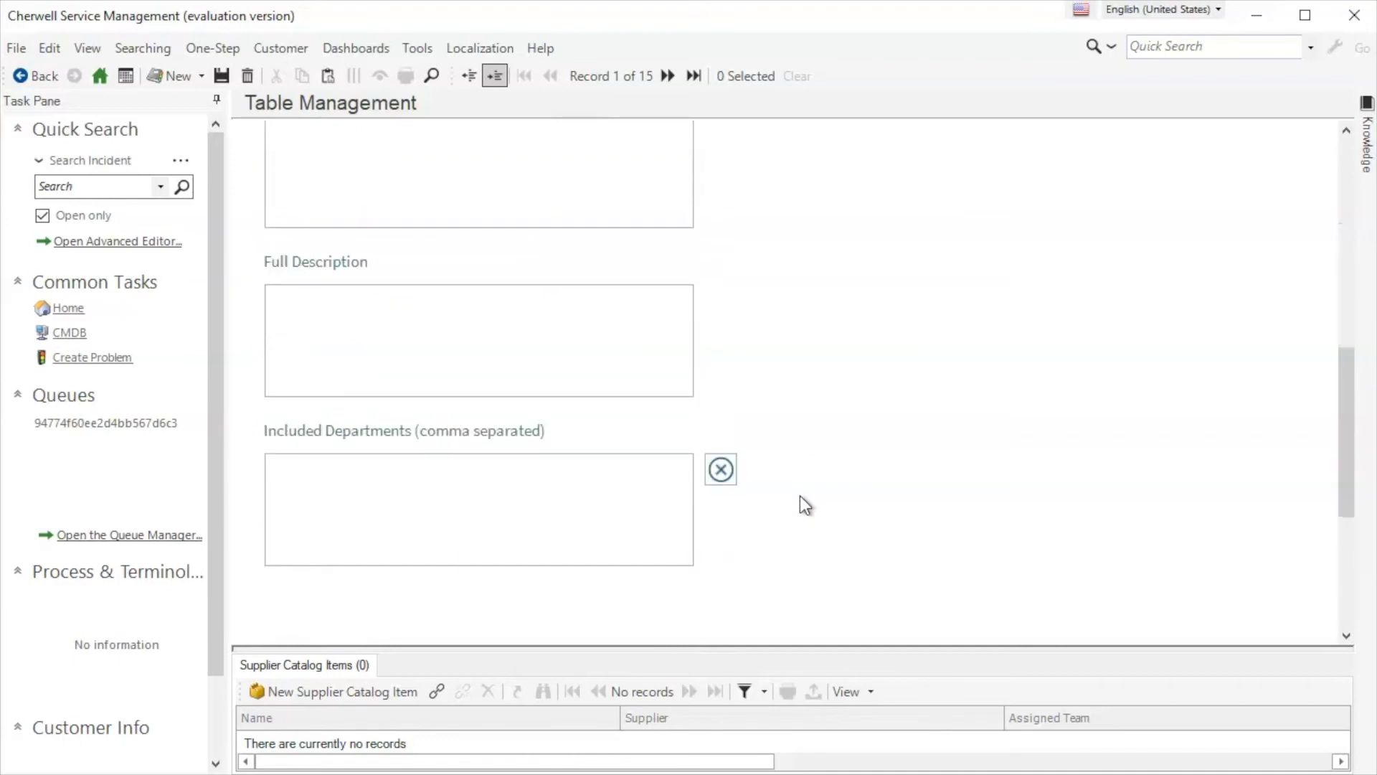
{"action": "scroll", "coordinate": [806, 505], "scroll_direction": "down", "scroll_amount": 2}
{"action": "scroll", "coordinate": [801, 497], "scroll_direction": "up", "scroll_amount": 10}
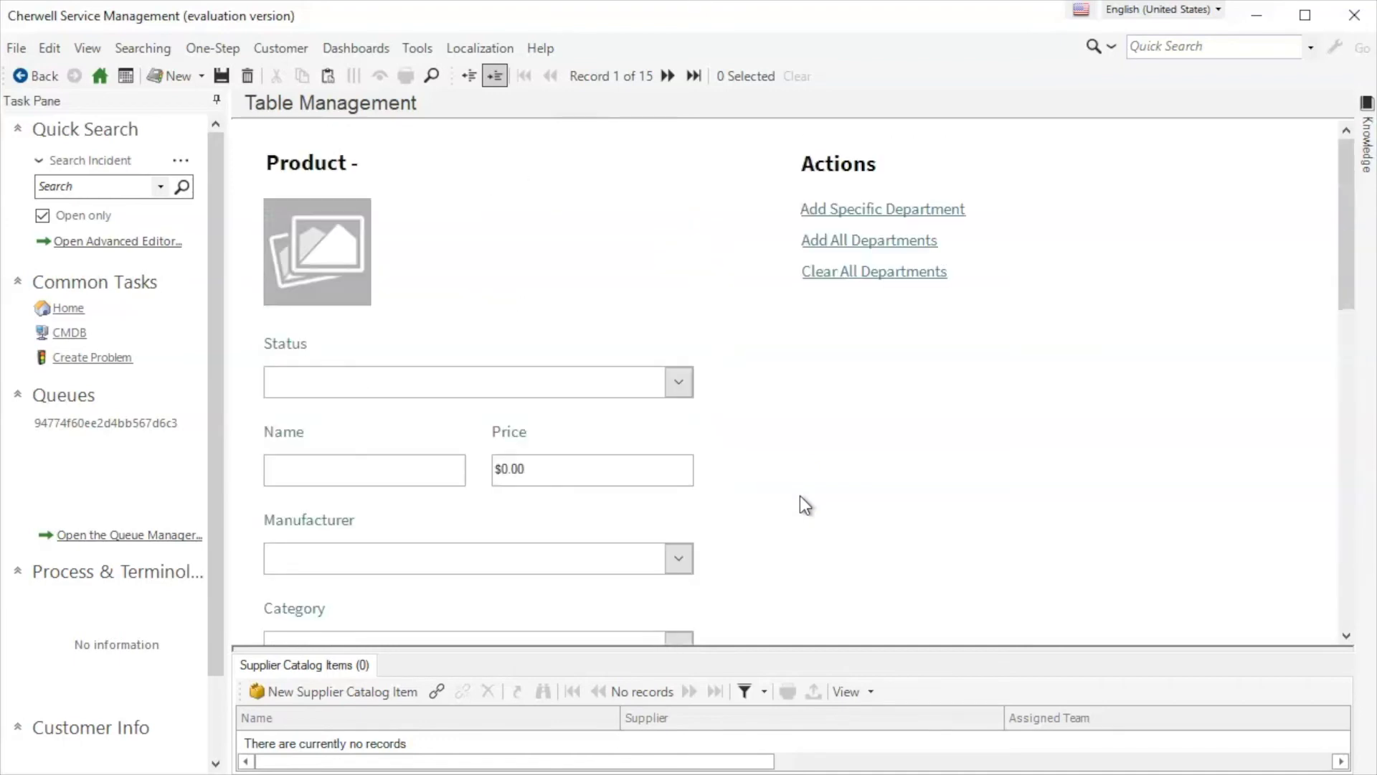
{"action": "left_click", "coordinate": [467, 76]}
{"action": "left_click", "coordinate": [800, 394]}
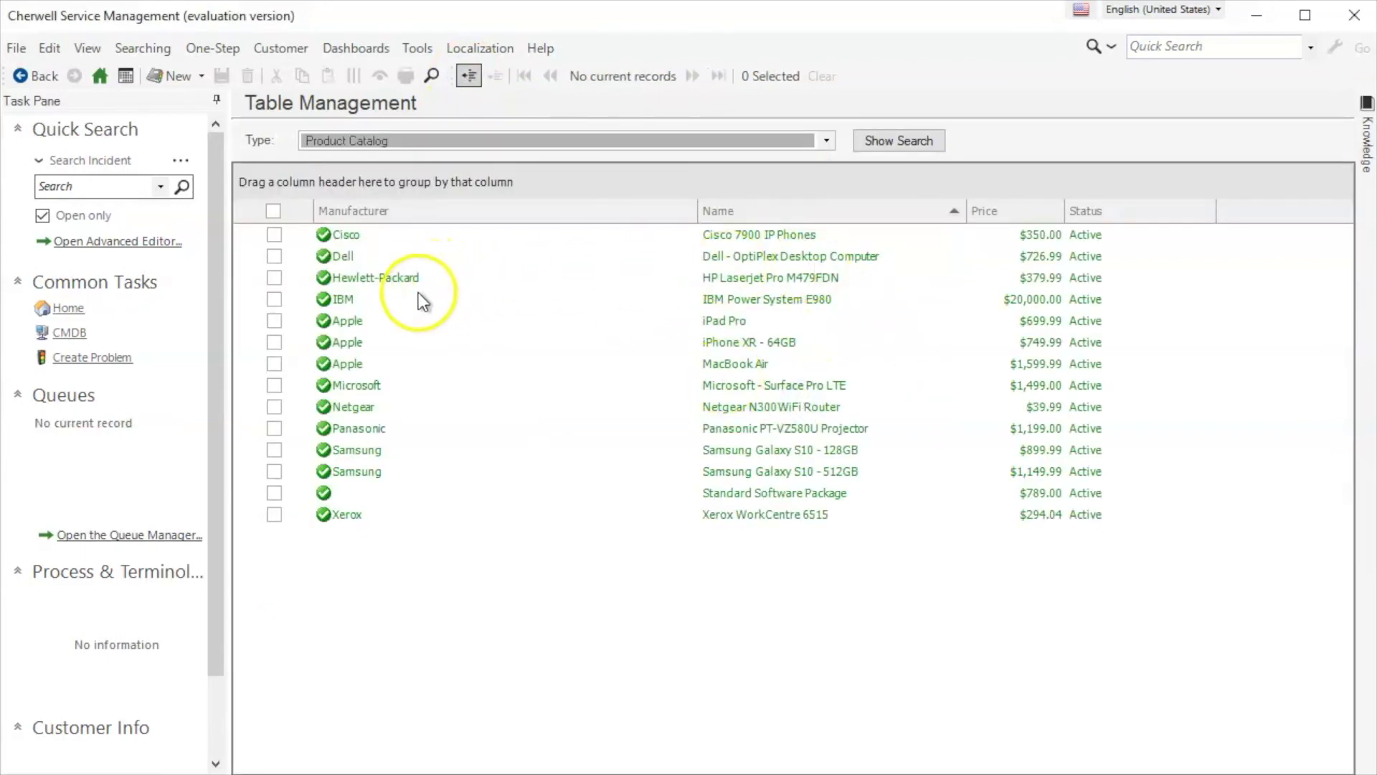
Change the Dell - OptiPlex Desktop Computer status to Retired, save, and return to the grid
{"action": "double_click", "coordinate": [760, 257]}
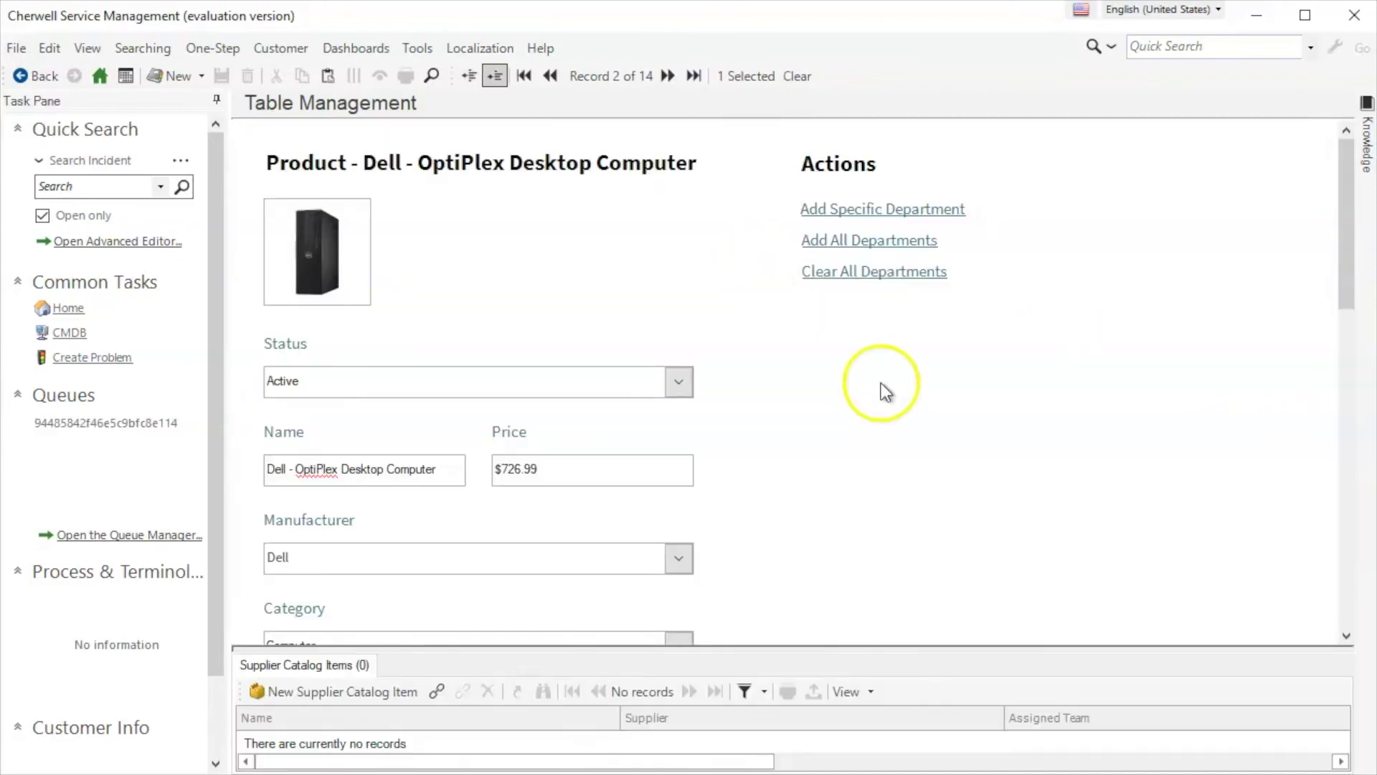
{"action": "left_click", "coordinate": [679, 380]}
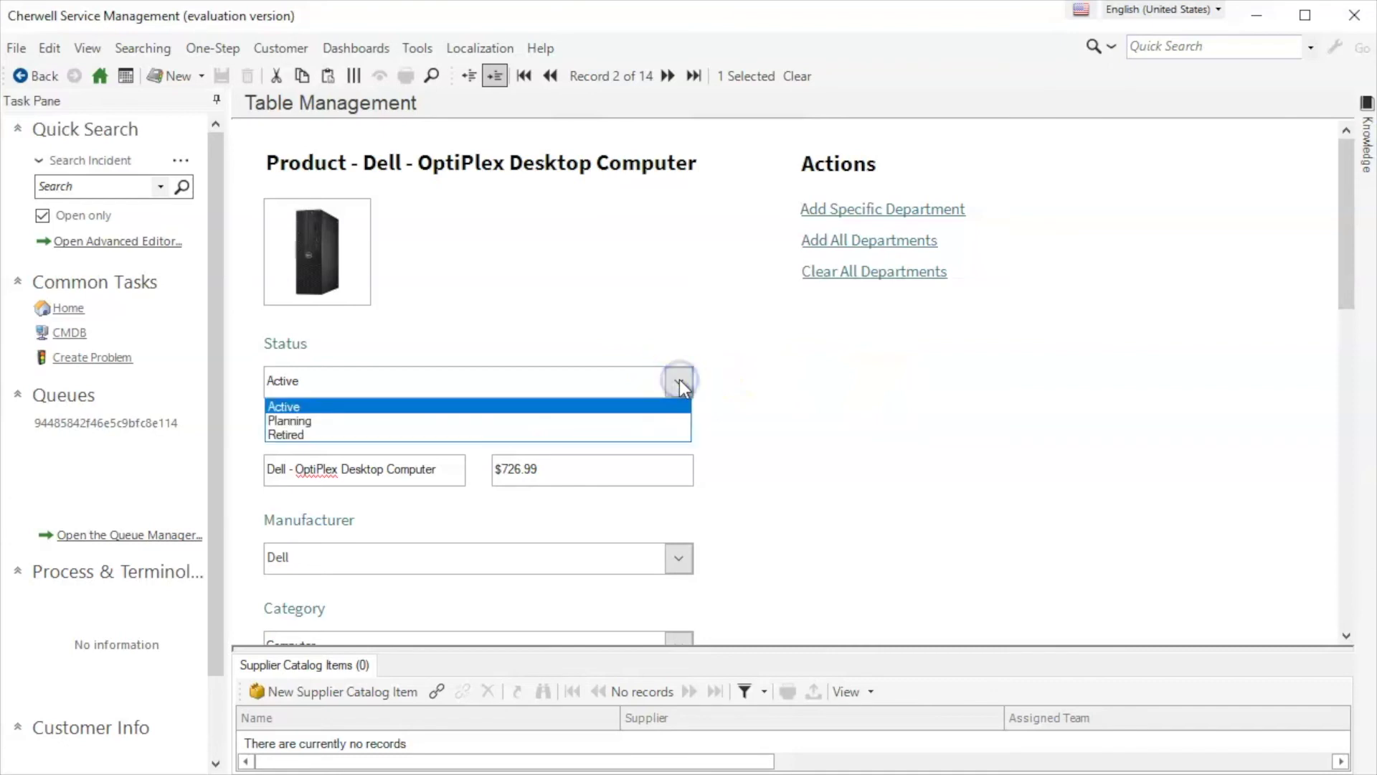
{"action": "left_click", "coordinate": [290, 434]}
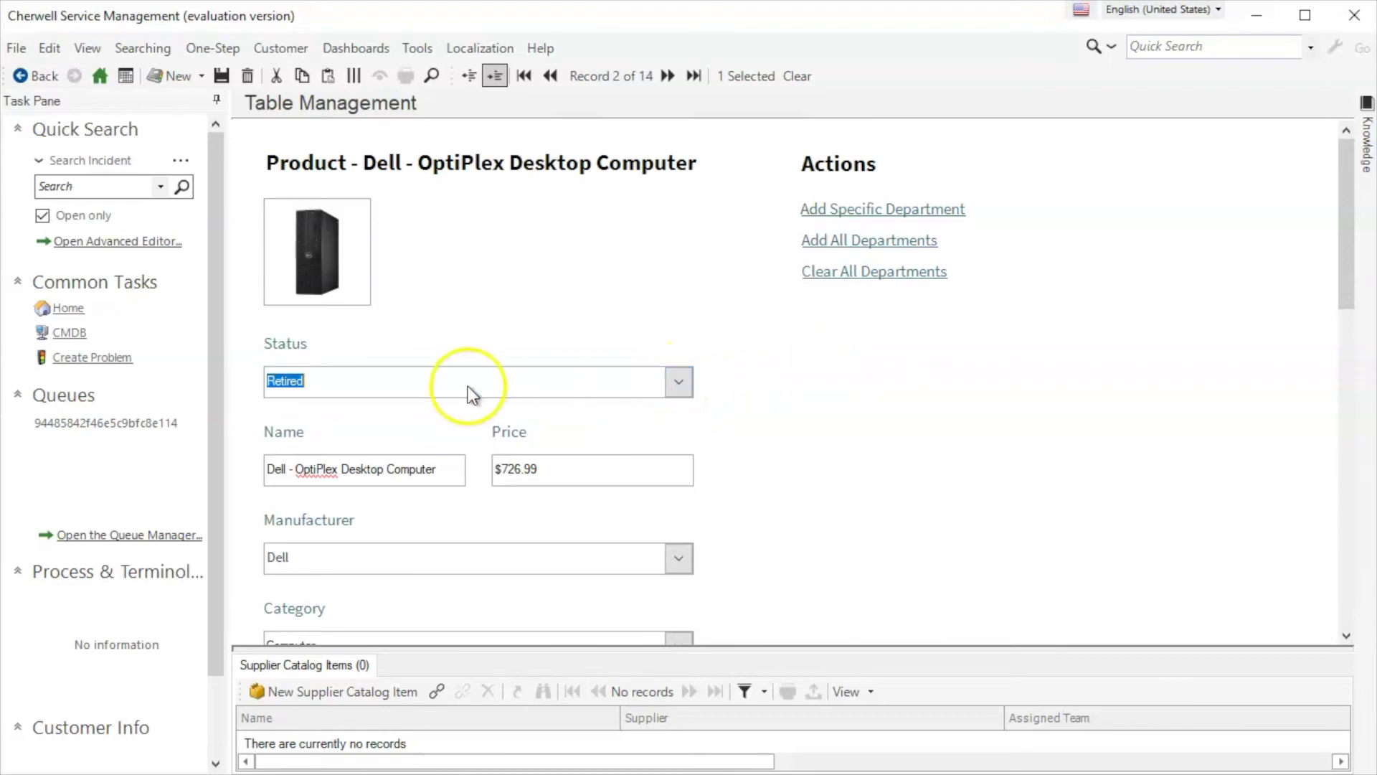
{"action": "left_click", "coordinate": [221, 75]}
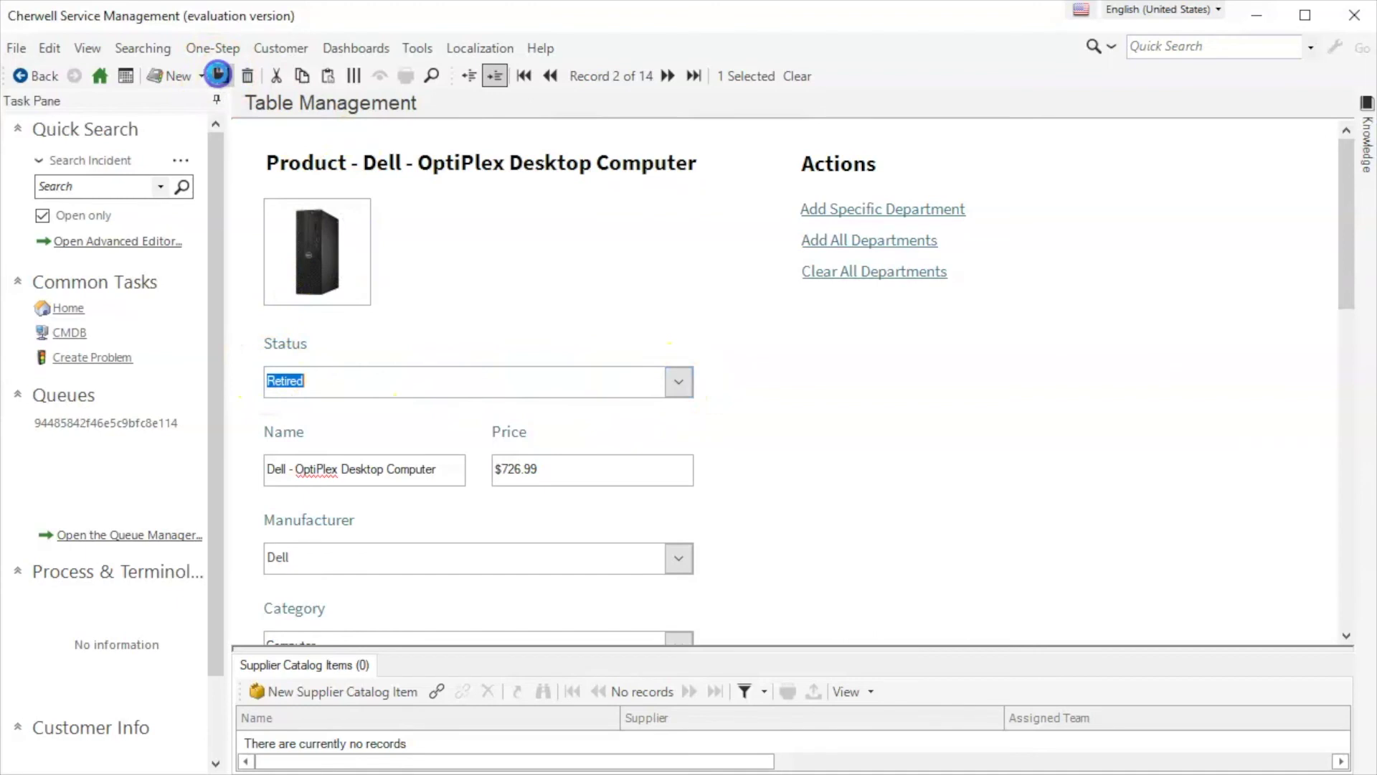
{"action": "left_click", "coordinate": [467, 76]}
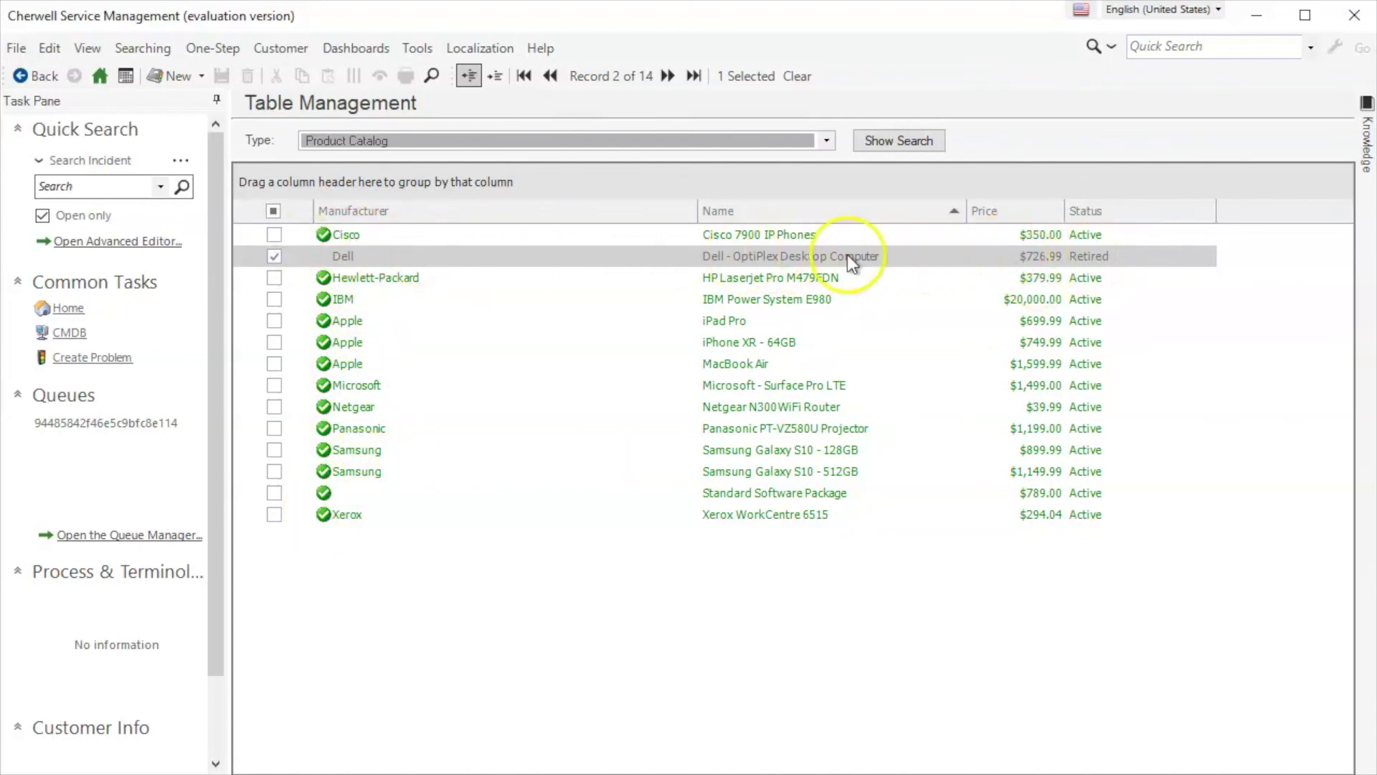
{"action": "left_click", "coordinate": [768, 281]}
{"action": "left_click", "coordinate": [789, 254]}
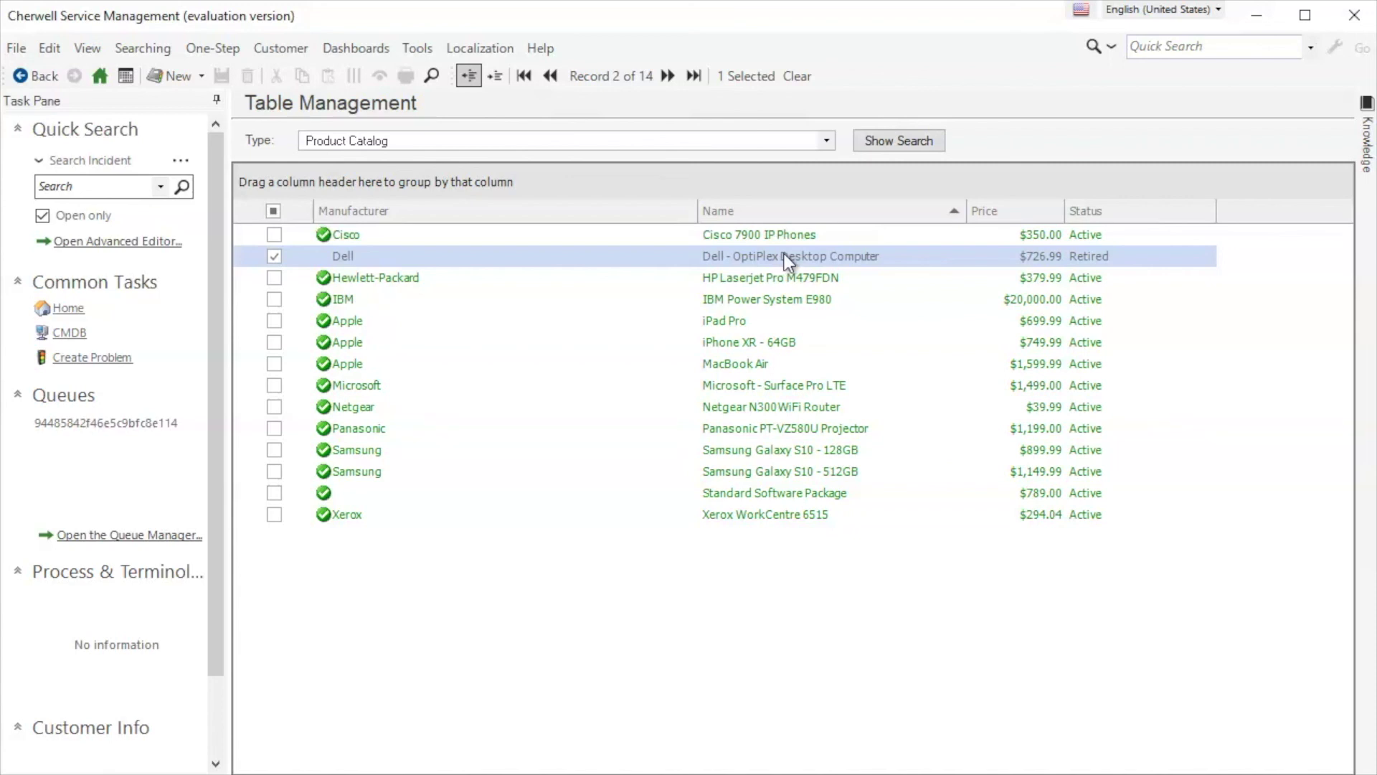
{"action": "left_click", "coordinate": [859, 262]}
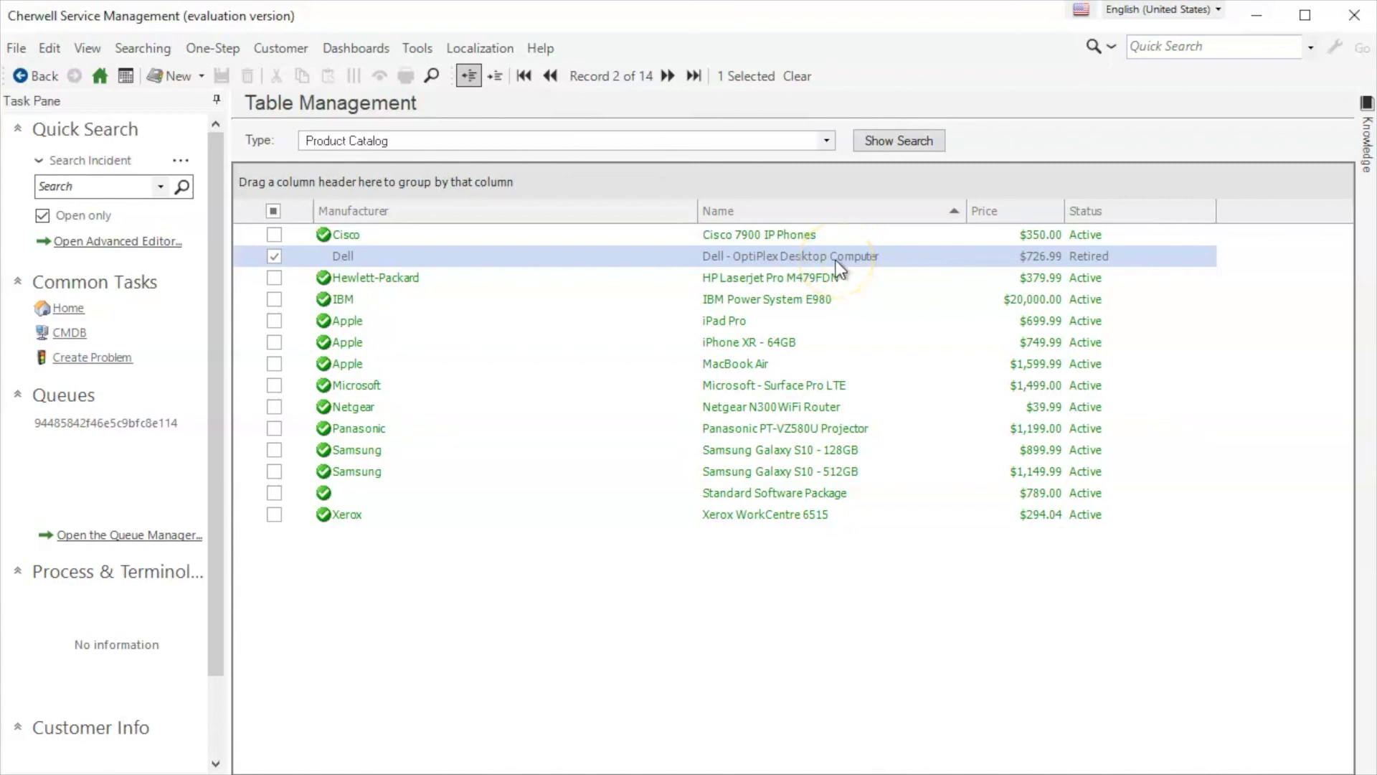